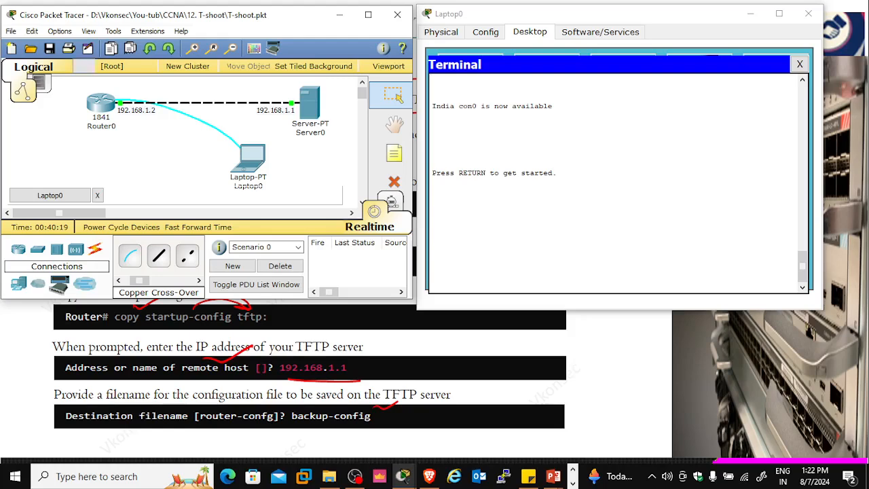
Enlarge the main workspace window and the Laptop0 window in height, and close Laptop0's terminal session
{"action": "mouse_move", "coordinate": [101, 101]}
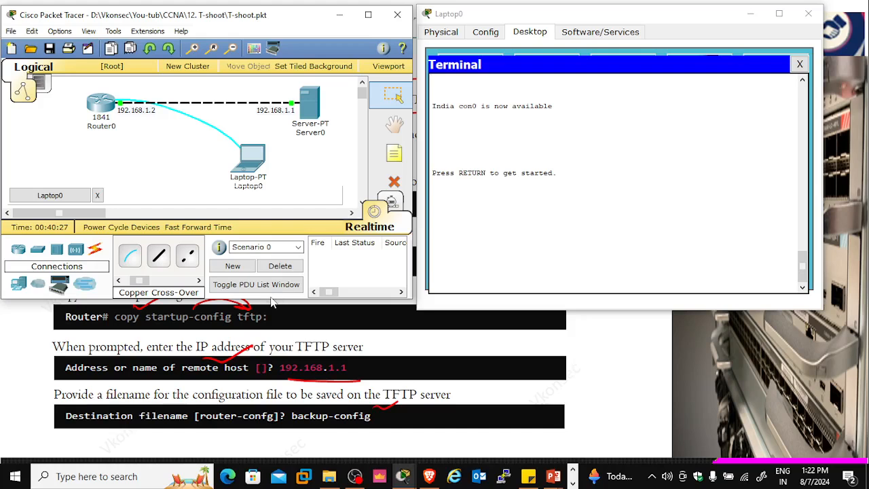
{"action": "left_click_drag", "start_coordinate": [273, 300], "coordinate": [275, 361]}
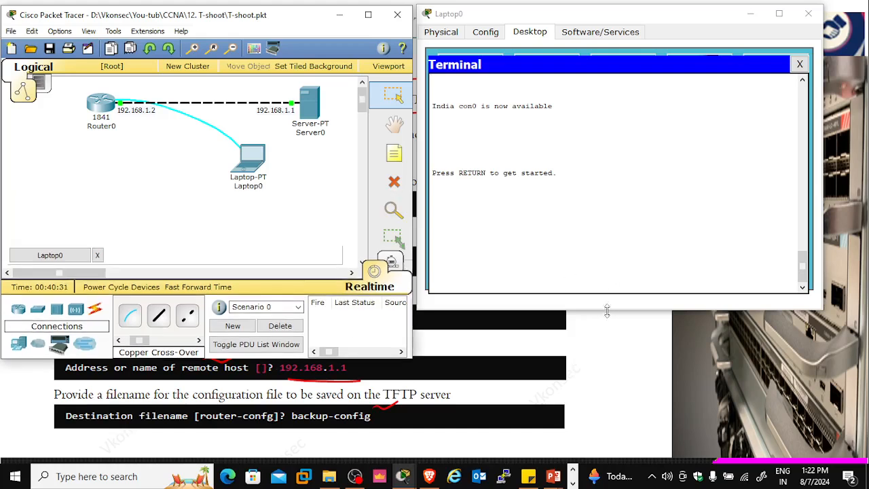
{"action": "left_click_drag", "start_coordinate": [607, 311], "coordinate": [599, 385]}
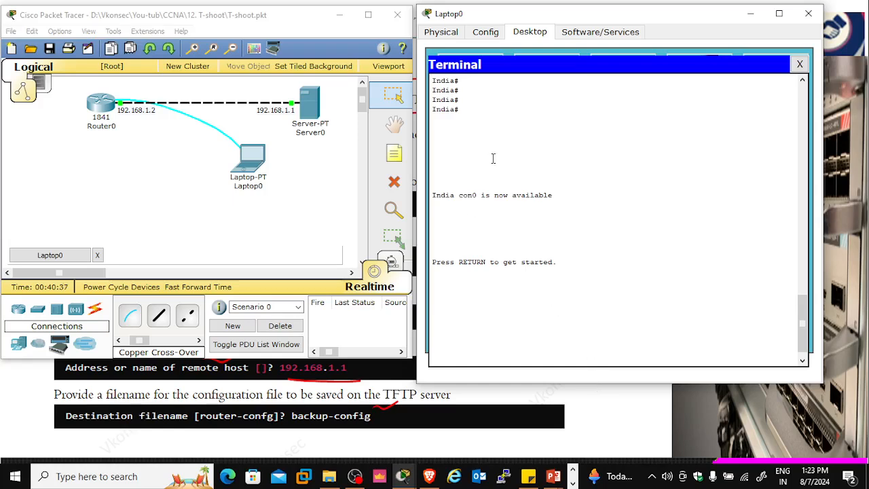
{"action": "left_click", "coordinate": [798, 64]}
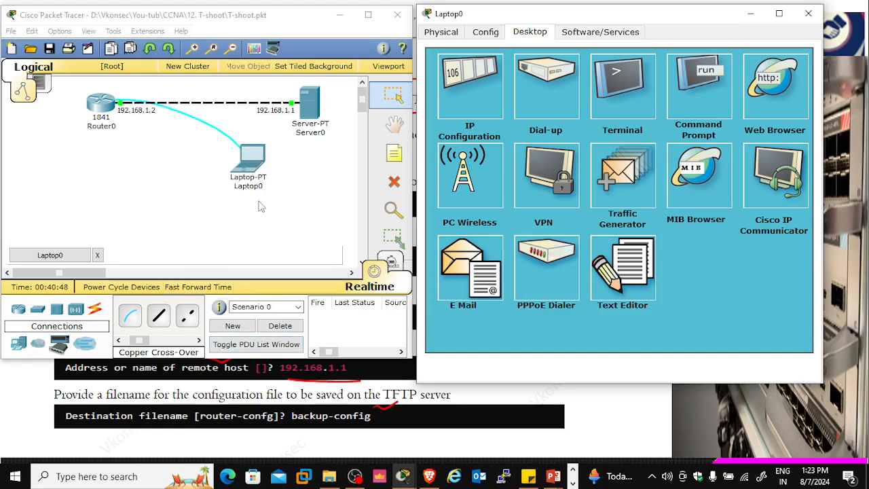
Locate the generic Server-PT model among the end devices
{"action": "left_click", "coordinate": [20, 345]}
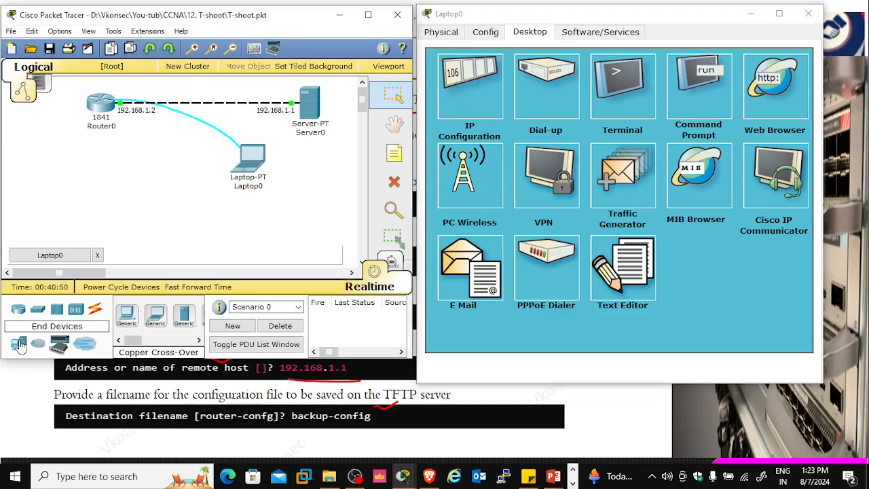
{"action": "left_click", "coordinate": [185, 319]}
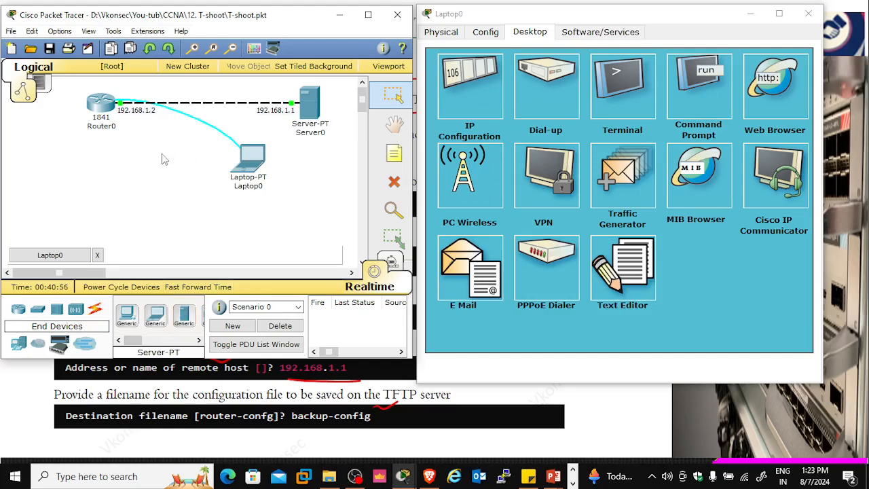
{"action": "mouse_move", "coordinate": [114, 117]}
{"action": "mouse_move", "coordinate": [260, 176]}
Review Server0's static IP address, subnet mask and default gateway in its IP configuration
{"action": "left_click", "coordinate": [311, 107]}
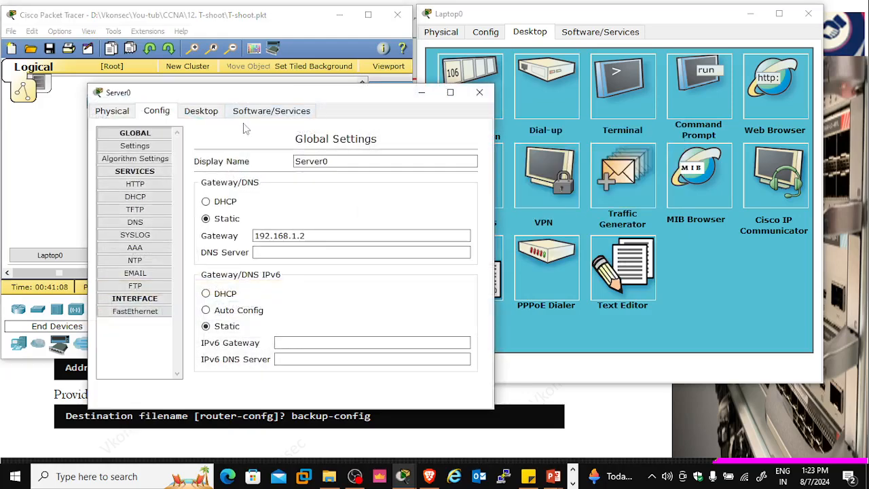
{"action": "left_click", "coordinate": [208, 114]}
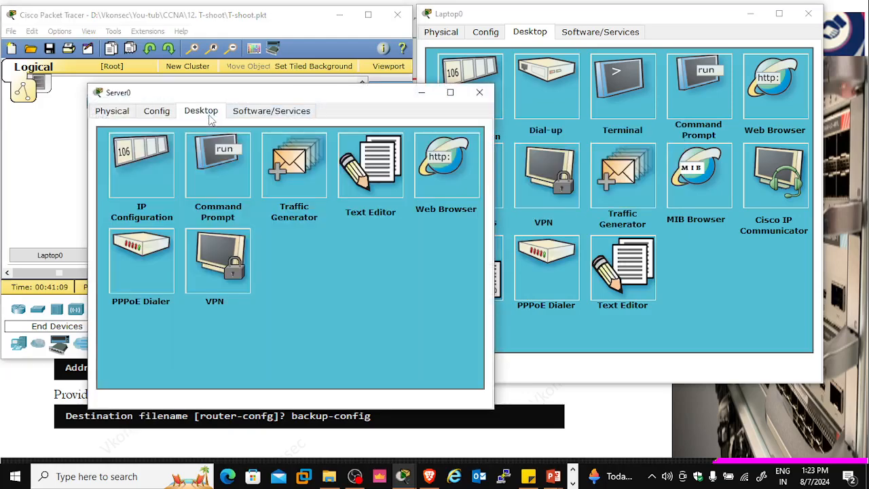
{"action": "left_click", "coordinate": [147, 165]}
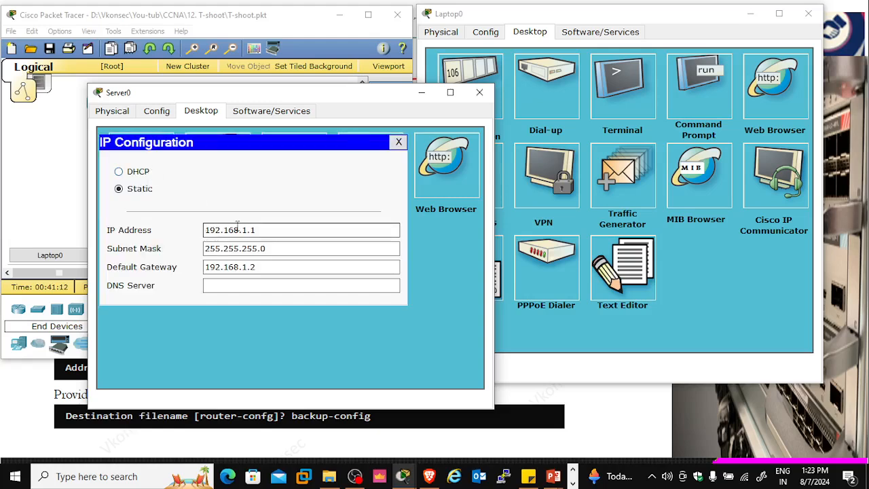
{"action": "left_click", "coordinate": [276, 247]}
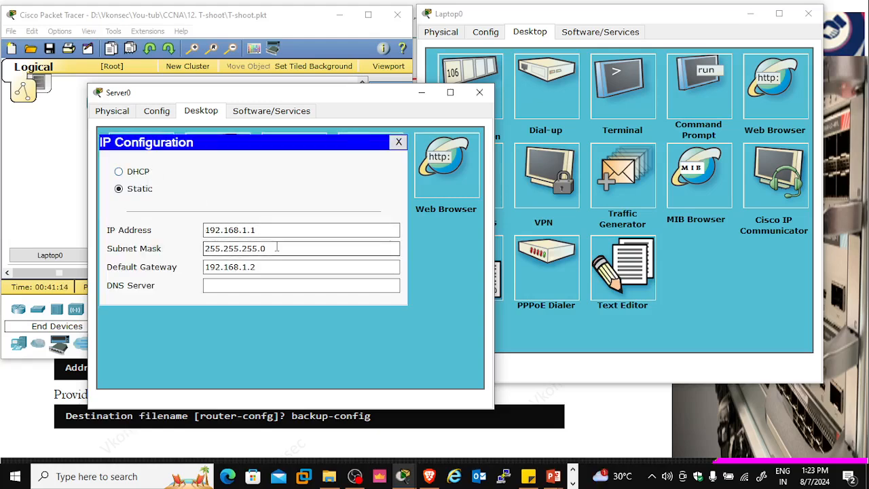
{"action": "left_click", "coordinate": [258, 267]}
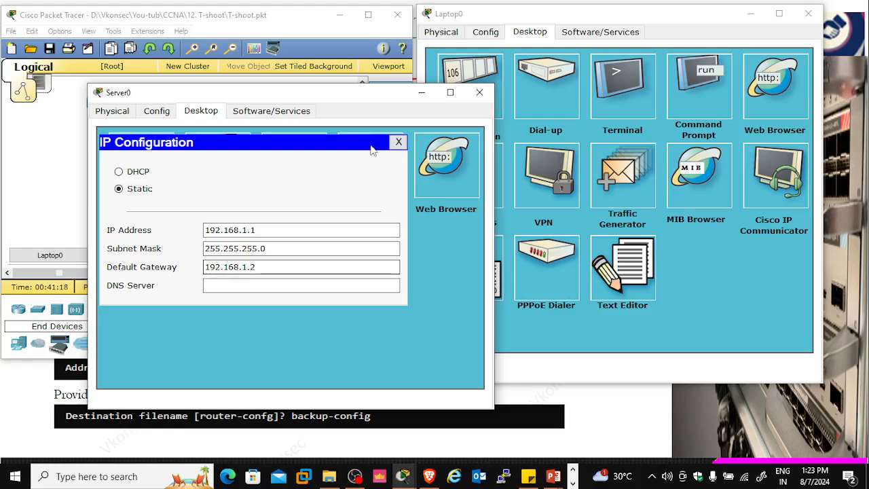
{"action": "left_click", "coordinate": [397, 142]}
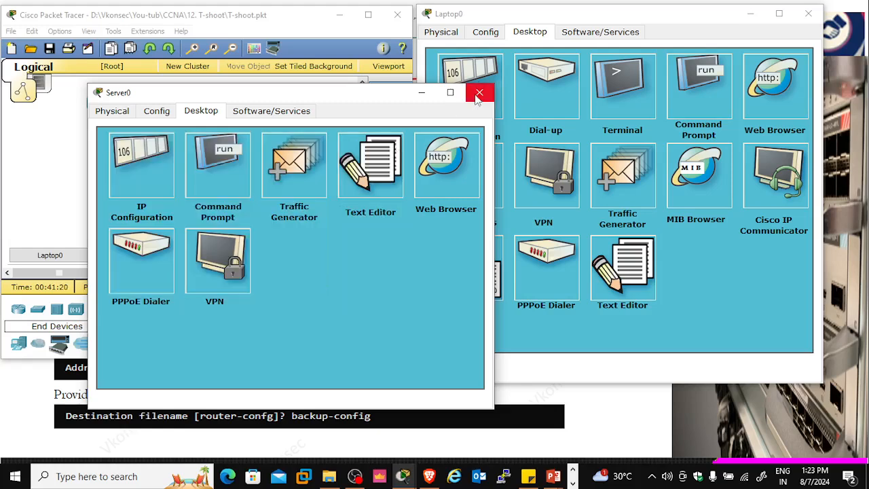
{"action": "left_click", "coordinate": [478, 93]}
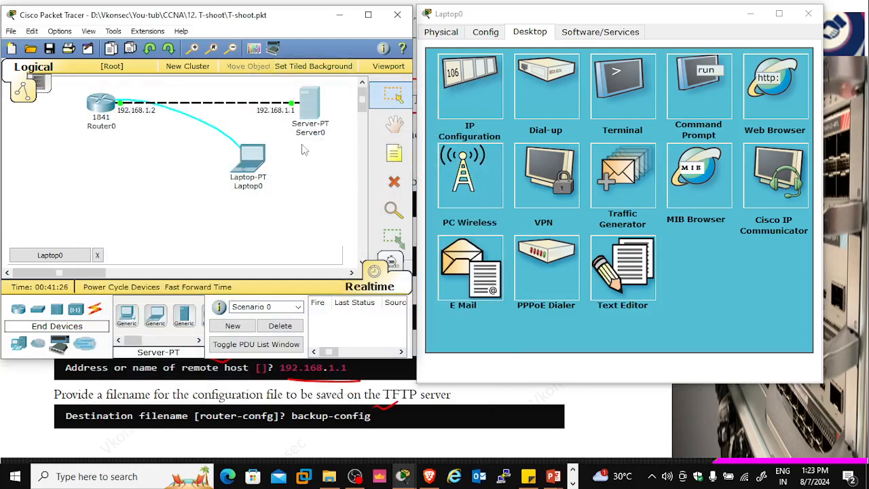
Check the TFTP service on Server0 and look through its list of stored files
{"action": "mouse_move", "coordinate": [309, 130]}
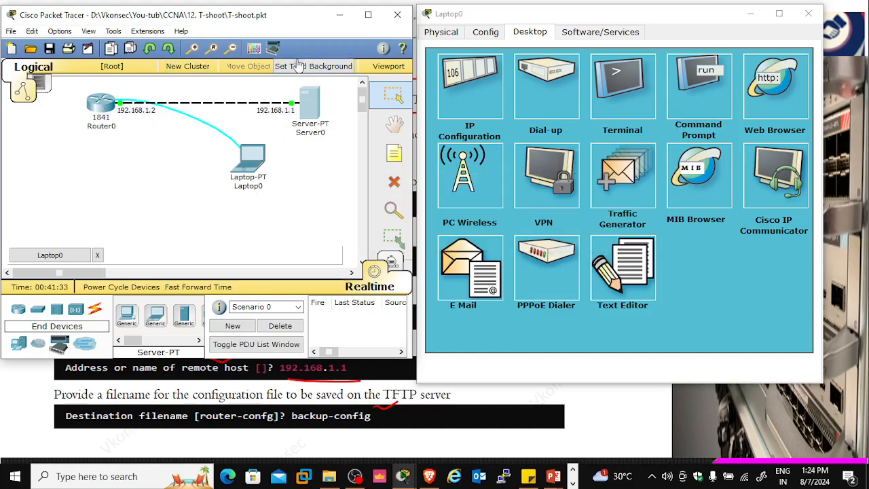
{"action": "left_click", "coordinate": [306, 111]}
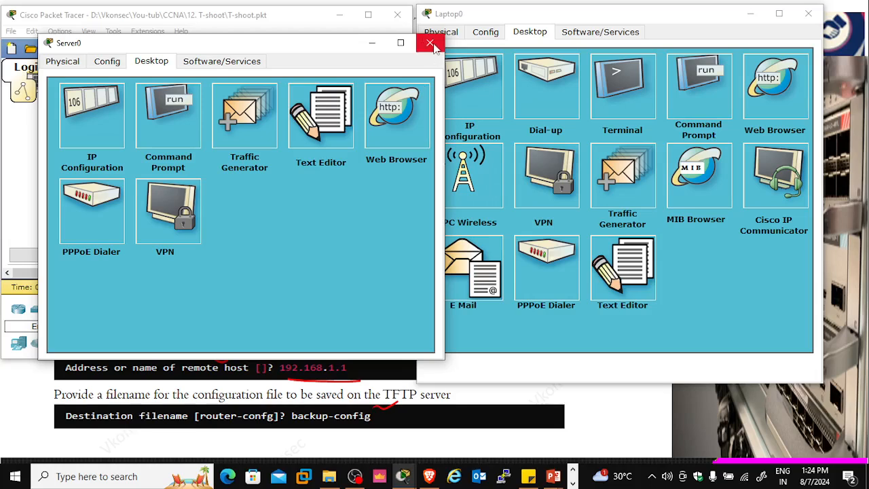
{"action": "left_click", "coordinate": [115, 67]}
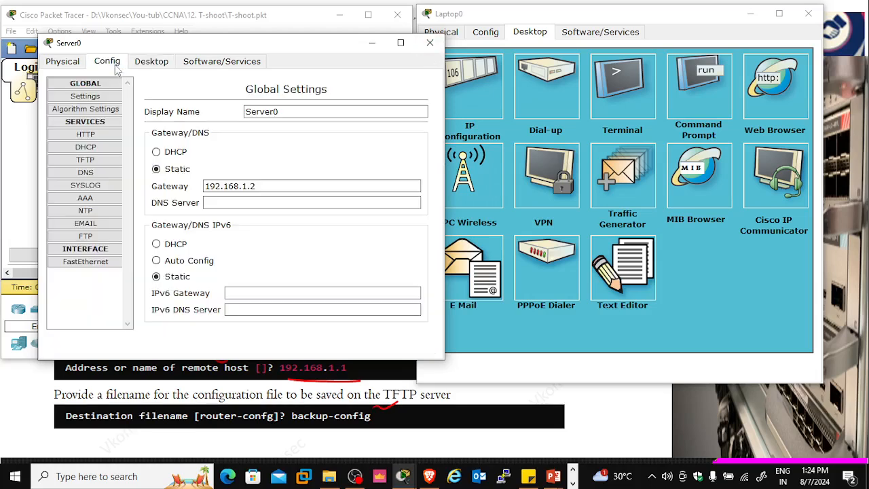
{"action": "left_click", "coordinate": [86, 160]}
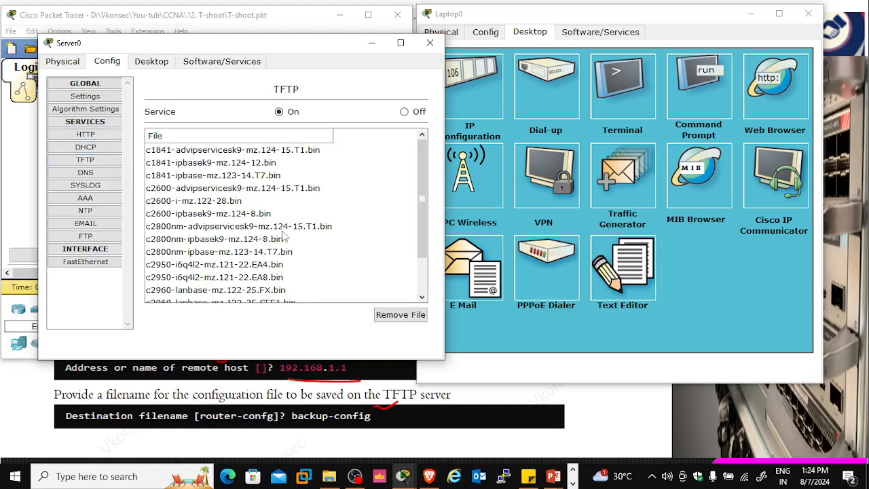
{"action": "left_click_drag", "start_coordinate": [422, 204], "coordinate": [429, 264]}
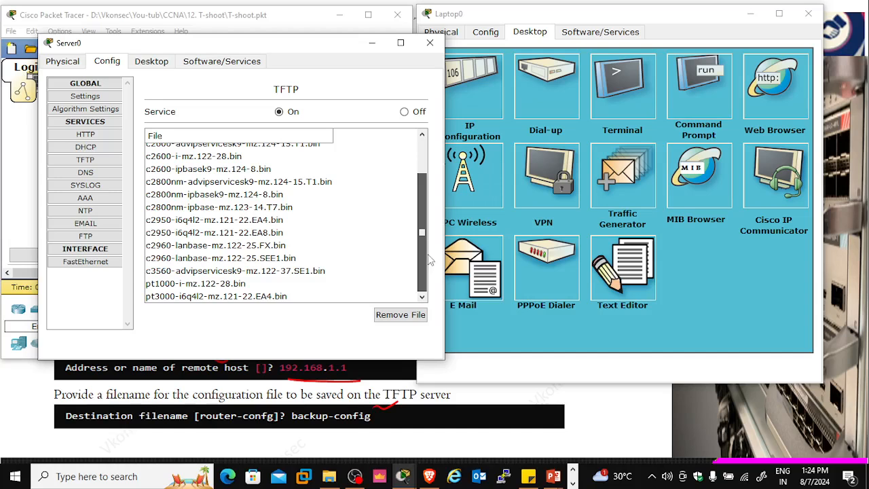
{"action": "left_click", "coordinate": [429, 44]}
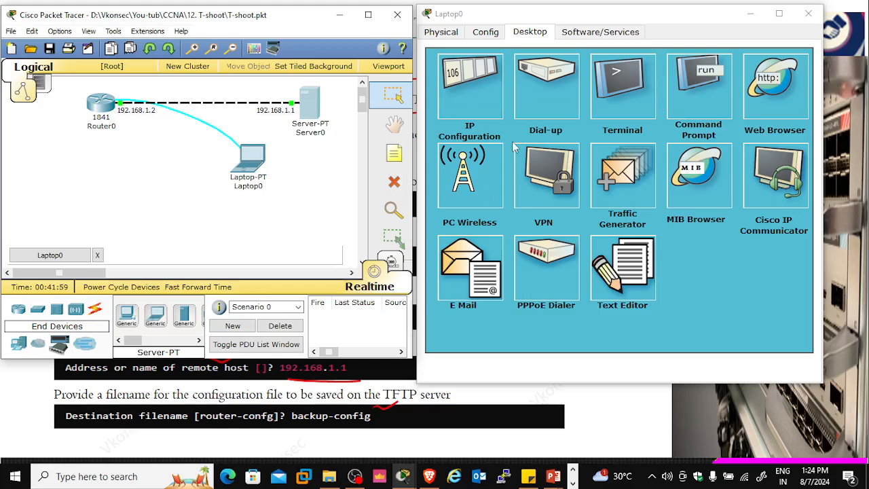
{"action": "left_click", "coordinate": [809, 15]}
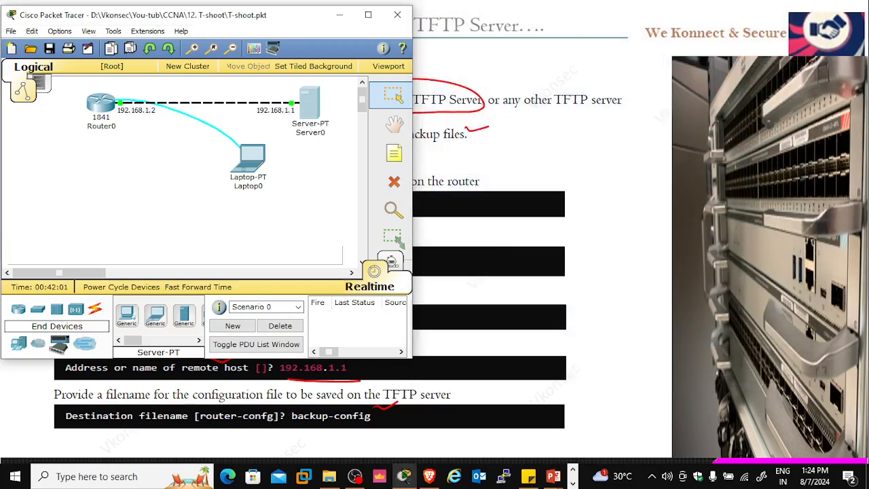
{"action": "left_click", "coordinate": [252, 155]}
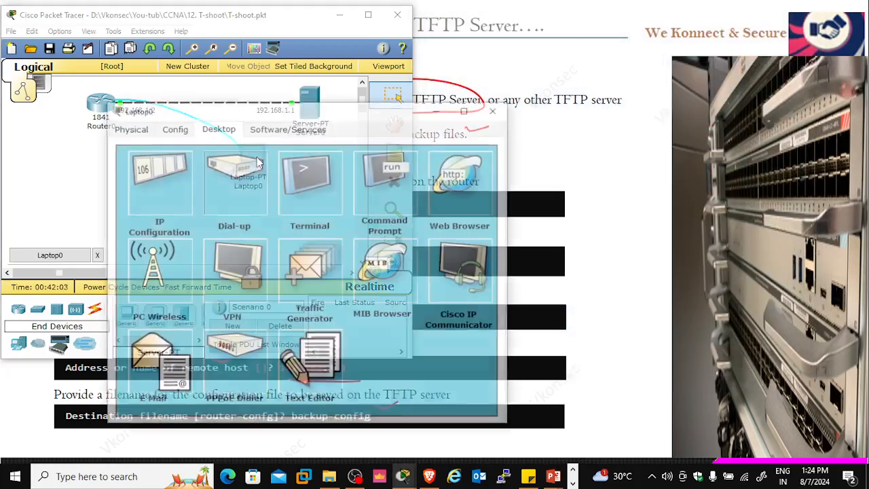
{"action": "left_click", "coordinate": [252, 157]}
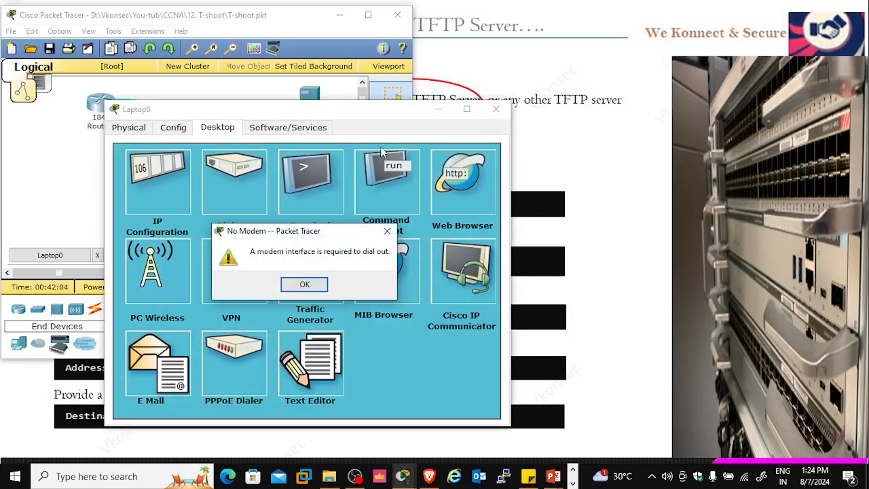
{"action": "left_click", "coordinate": [316, 286]}
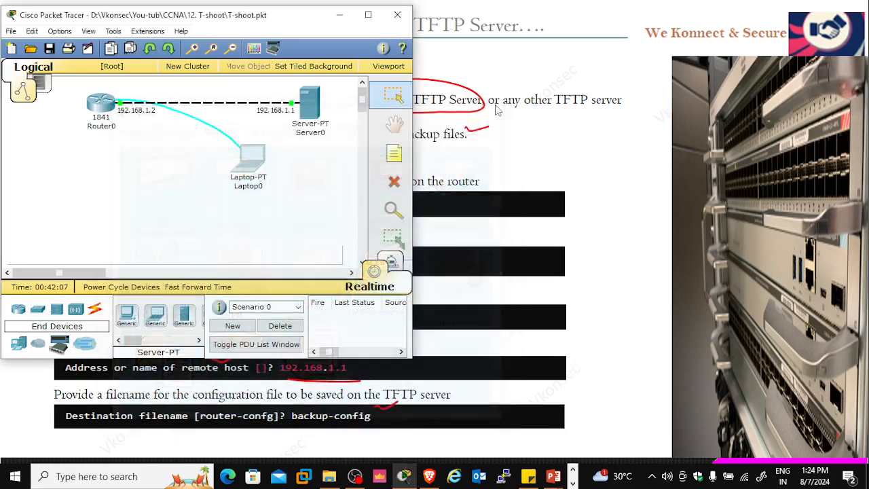
{"action": "left_click", "coordinate": [495, 109]}
{"action": "key", "text": "alt+Tab"}
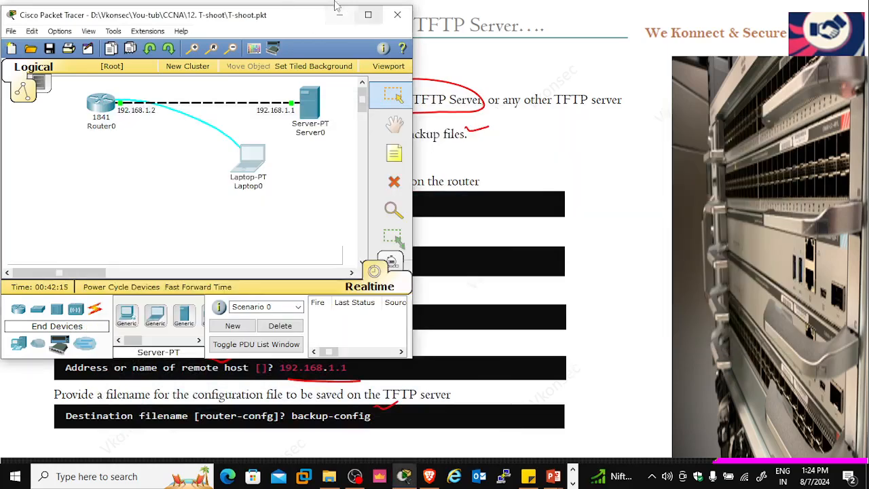
Open Laptop0 beside the topology and start a terminal session to the router with the default port settings
{"action": "left_click", "coordinate": [260, 161]}
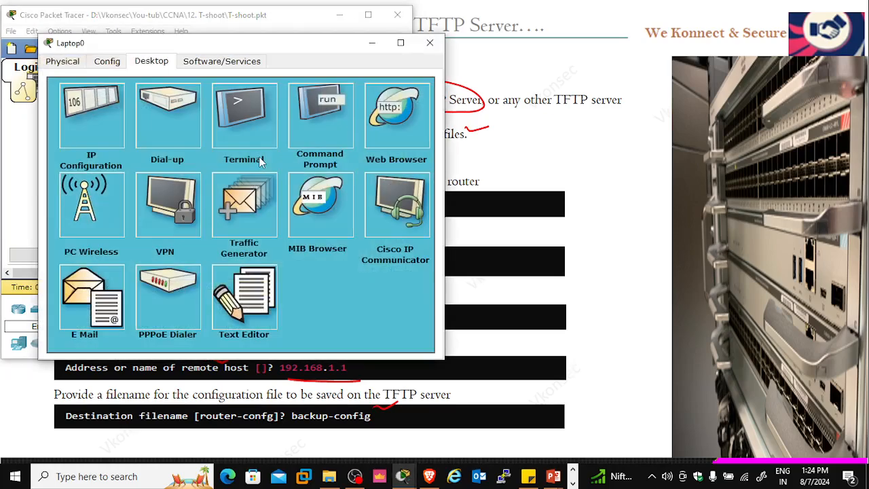
{"action": "left_click_drag", "start_coordinate": [306, 22], "coordinate": [699, 30]}
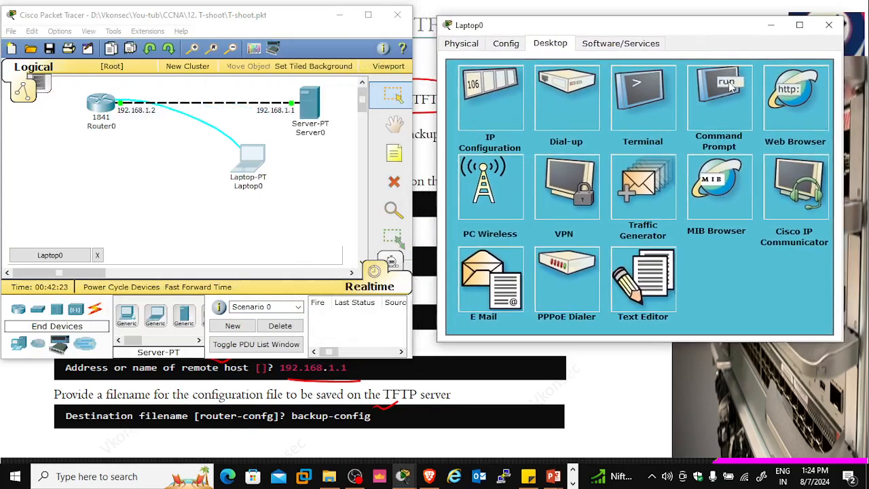
{"action": "left_click", "coordinate": [648, 115]}
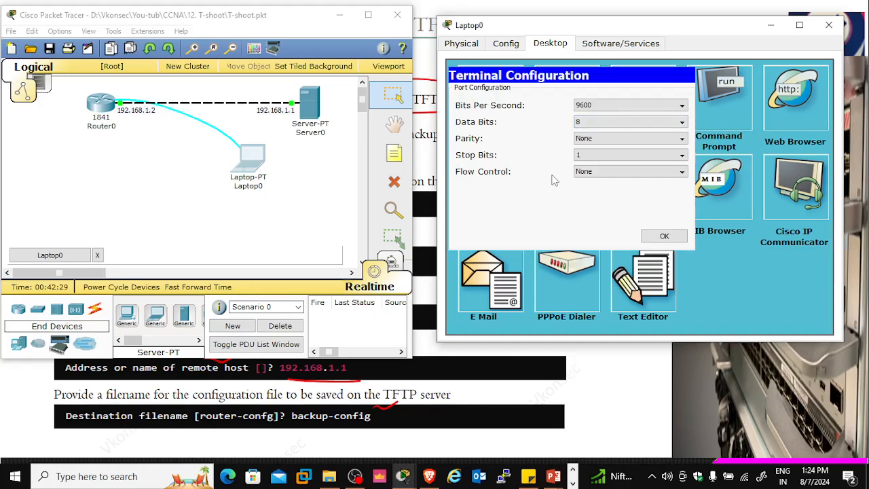
{"action": "left_click", "coordinate": [662, 236]}
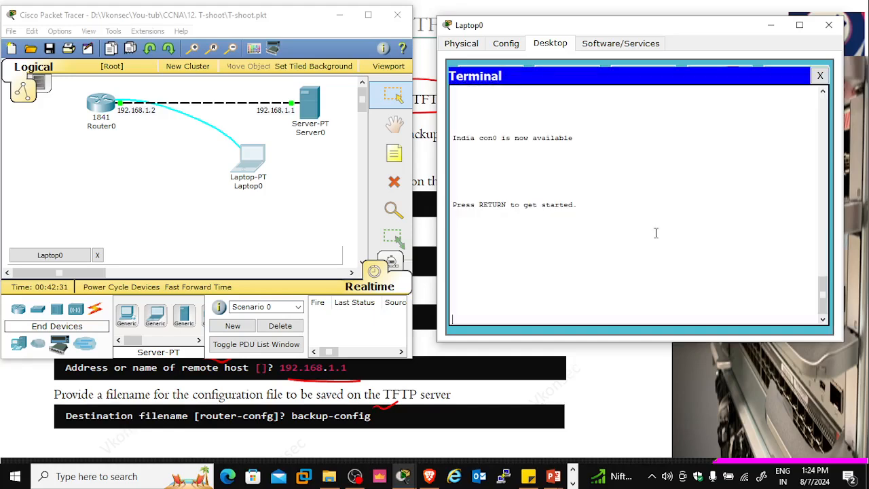
{"action": "key", "text": "Return"}
{"action": "key", "text": "Return"}
{"action": "key", "text": "Return"}
{"action": "key", "text": "Return"}
{"action": "key", "text": "Return"}
{"action": "key", "text": "Return"}
{"action": "key", "text": "Return"}
{"action": "key", "text": "Return"}
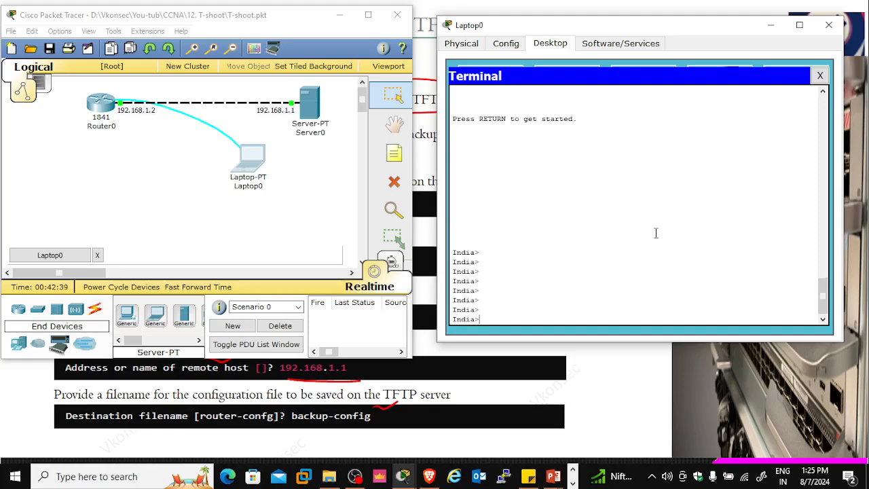
Enter privileged EXEC mode on the router with the command en
{"action": "type", "text": "en"}
{"action": "key", "text": "Return"}
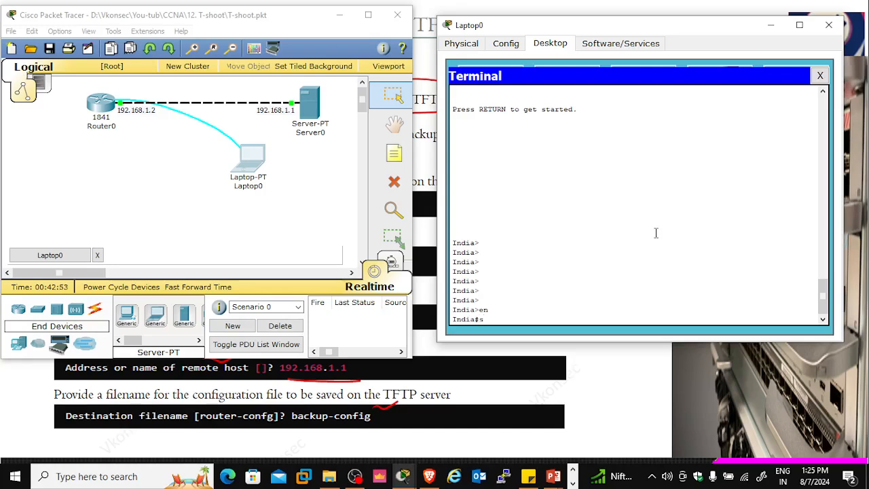
Display the router's interface summary with the command sh ip int brief
{"action": "type", "text": "h ip oint br"}
{"action": "key", "text": "Tab"}
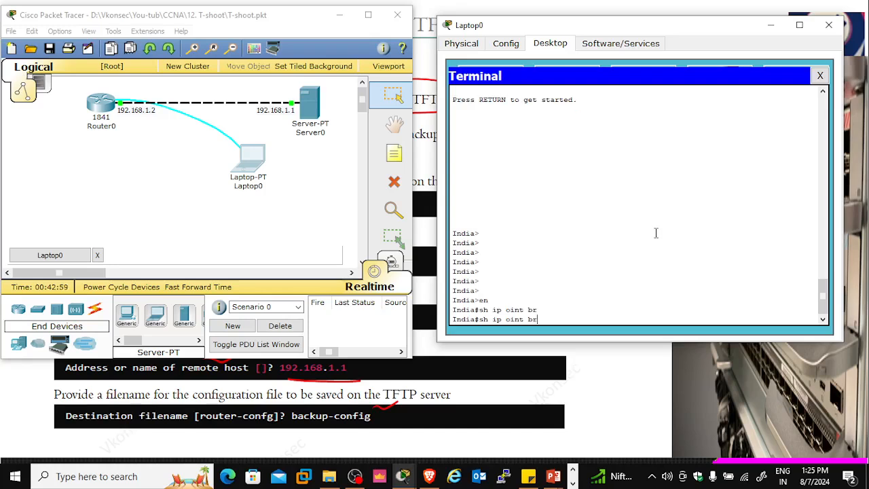
{"action": "key", "text": "BackSpace"}
{"action": "key", "text": "BackSpace"}
{"action": "type", "text": "int bri"}
{"action": "key", "text": "Tab"}
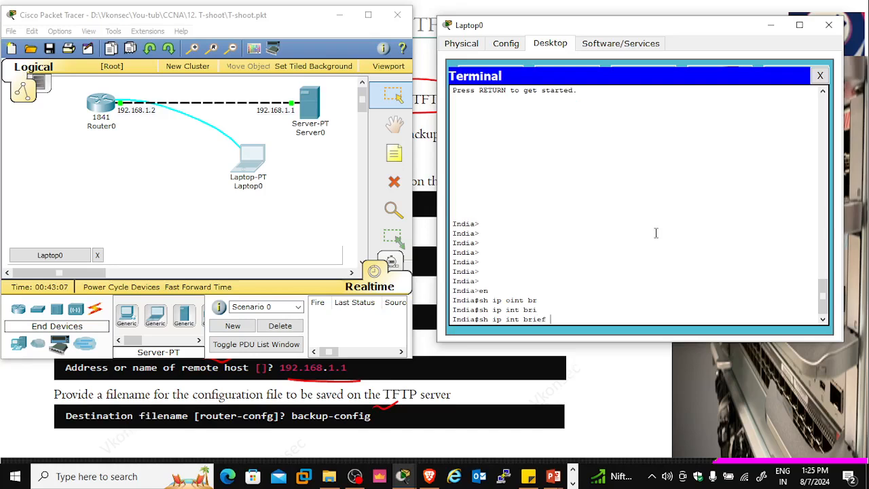
{"action": "key", "text": "Return"}
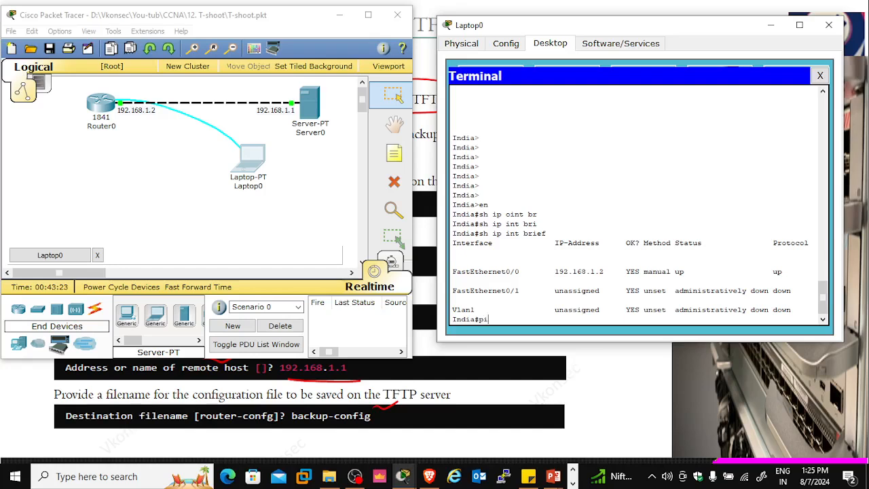
Test the connection from the router to the TFTP server by pinging 192.168.1.1 twice
{"action": "type", "text": "ng 192.168.1.1"}
{"action": "key", "text": "Return"}
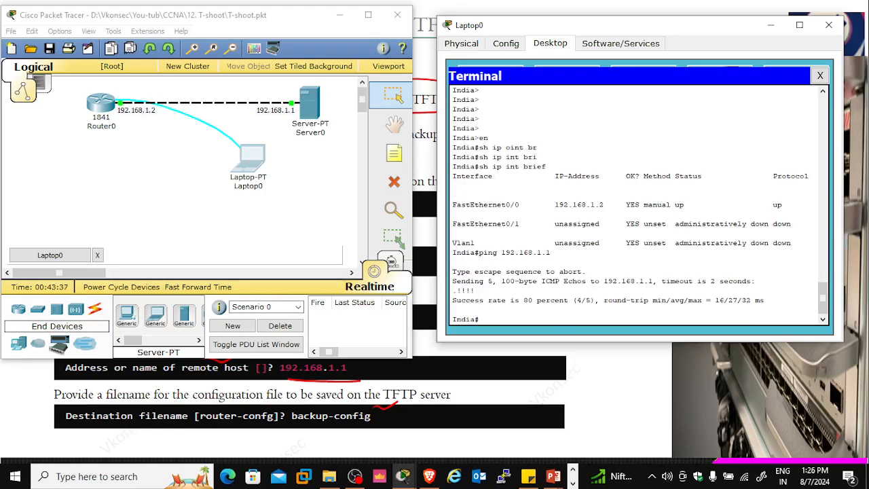
{"action": "key", "text": "Up"}
{"action": "key", "text": "Return"}
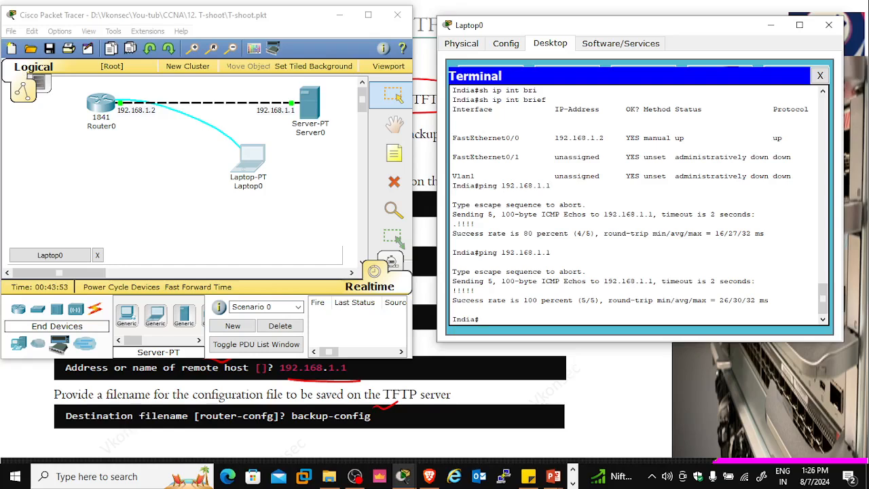
Start copying the router's startup configuration to the TFTP server with the command copy startup-config tftp:
{"action": "type", "text": "copy st"}
{"action": "key", "text": "Tab"}
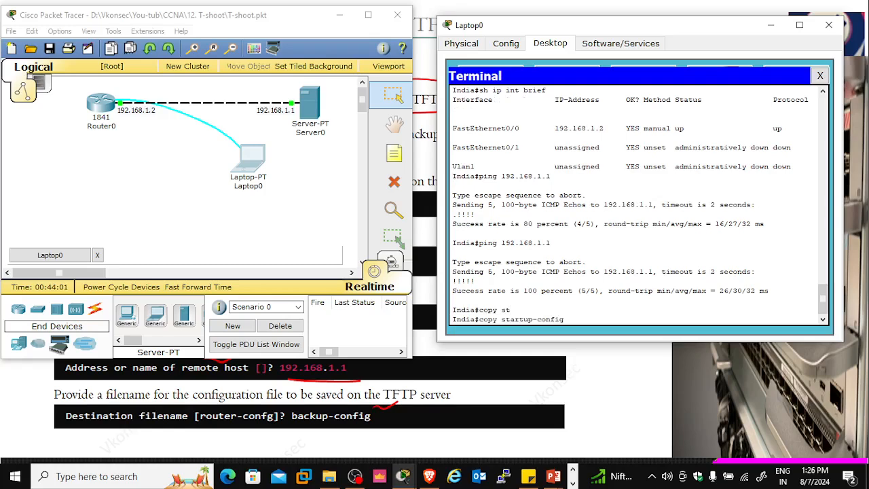
{"action": "type", "text": "to"}
{"action": "key", "text": "BackSpace"}
{"action": "type", "text": "f"}
{"action": "key", "text": "Tab"}
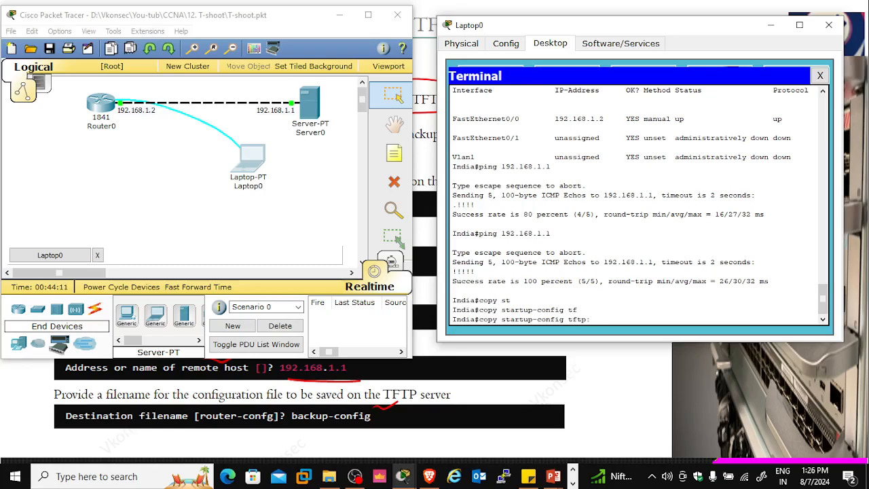
{"action": "key", "text": "Return"}
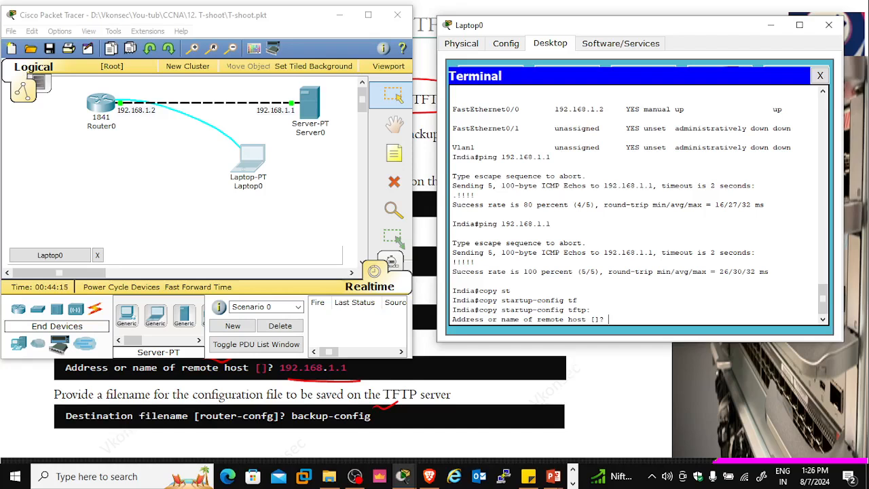
Set the remote host to 192.168.1.1 and accept the default destination filename India-confg to complete the backup
{"action": "type", "text": "192.16.1.1"}
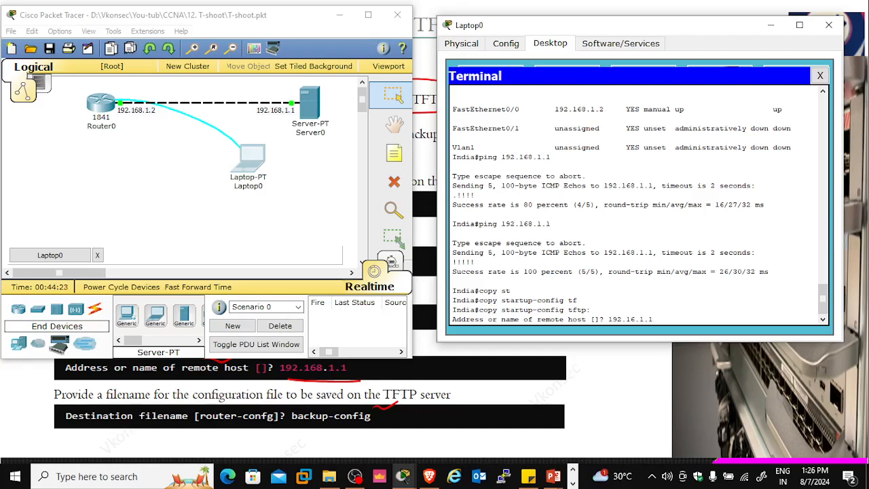
{"action": "key", "text": "BackSpace"}
{"action": "key", "text": "BackSpace"}
{"action": "key", "text": "BackSpace"}
{"action": "key", "text": "BackSpace"}
{"action": "type", "text": "8.1.1"}
{"action": "key", "text": "Return"}
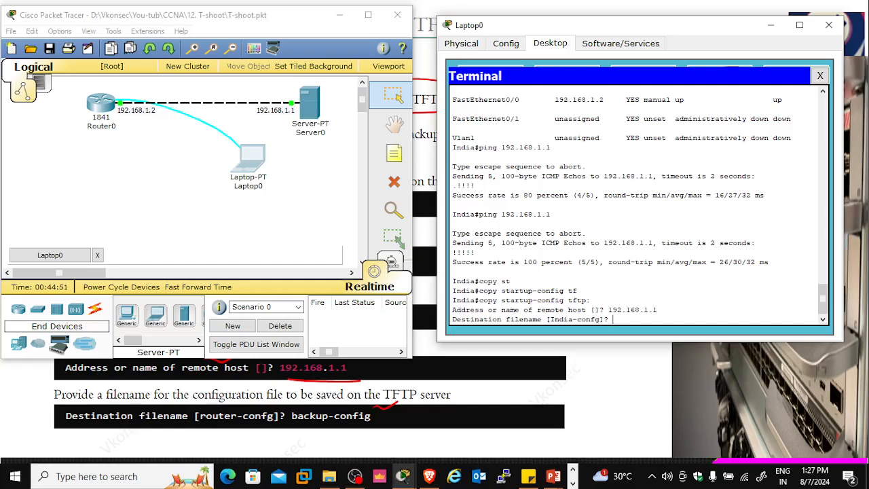
{"action": "key", "text": "Return"}
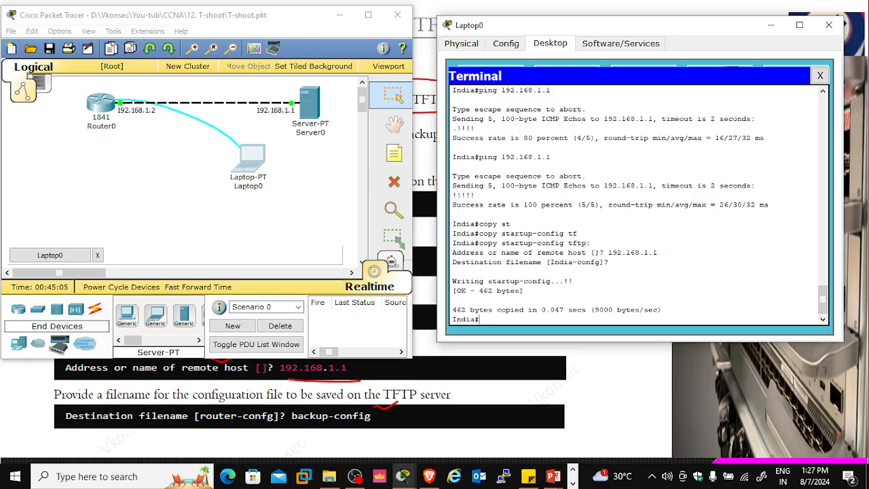
Check the TFTP service's file list on Server0 for the India-confg backup, and close the server window
{"action": "left_click", "coordinate": [311, 102]}
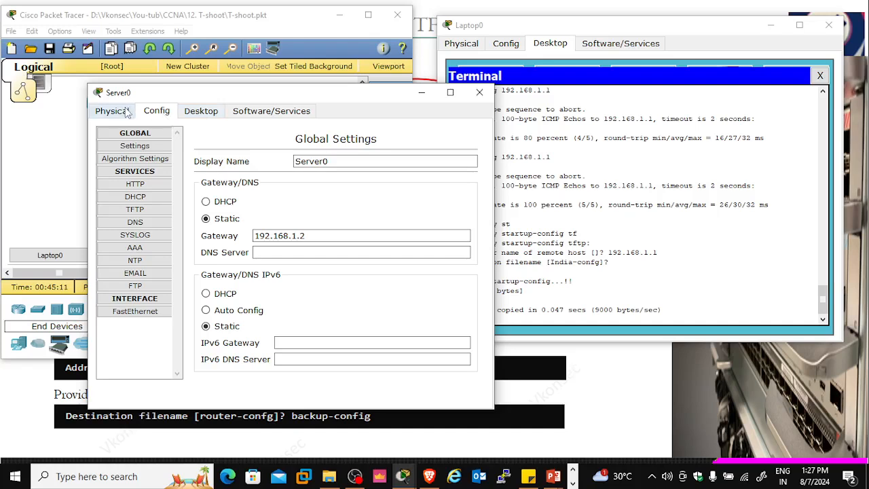
{"action": "left_click", "coordinate": [142, 213]}
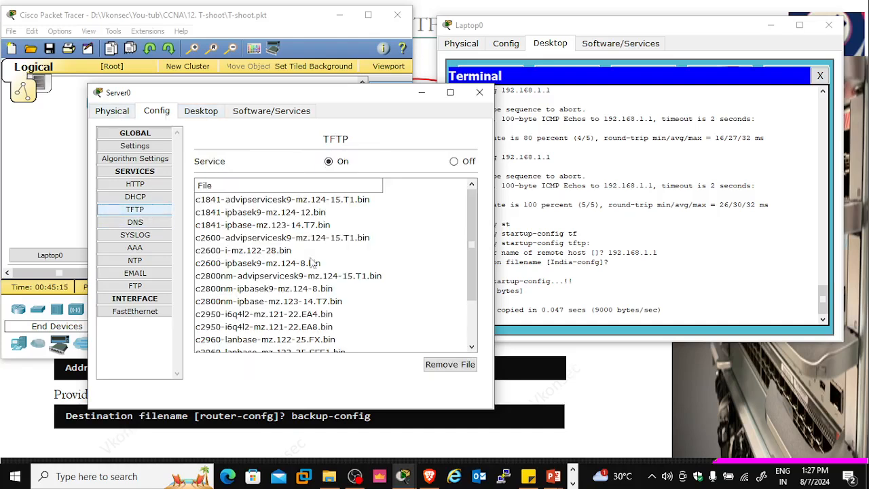
{"action": "left_click_drag", "start_coordinate": [473, 251], "coordinate": [479, 317]}
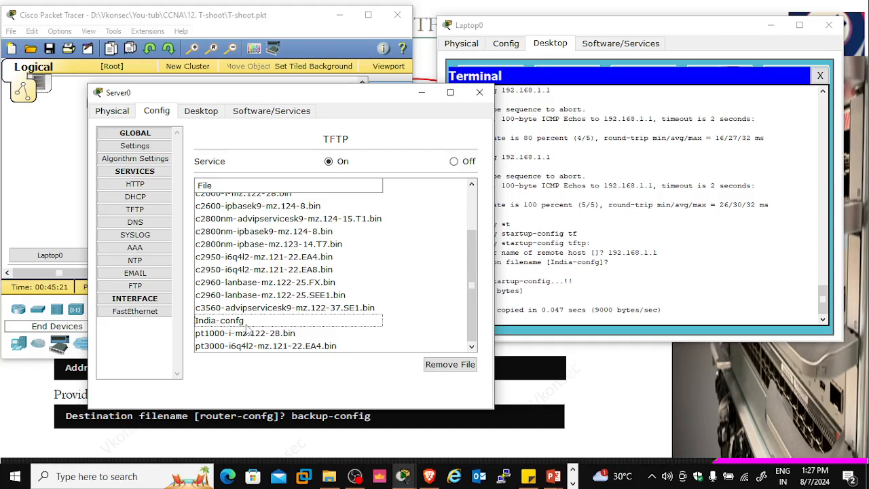
{"action": "left_click", "coordinate": [479, 93]}
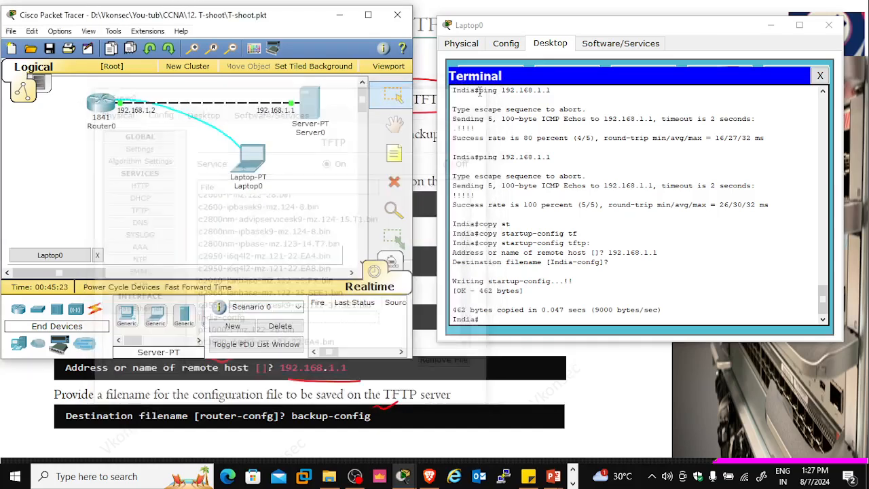
Erase the router's saved configuration with the command erase startup-config and confirm the erasure
{"action": "left_click", "coordinate": [488, 320]}
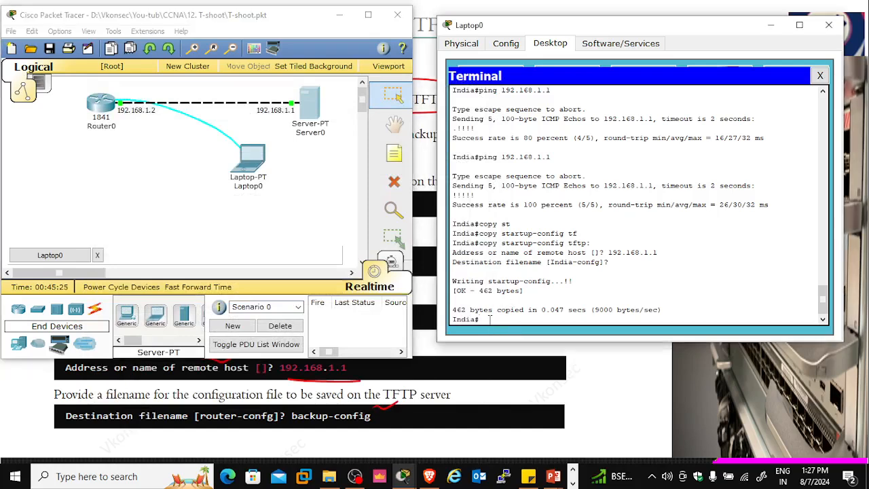
{"action": "type", "text": "er"}
{"action": "key", "text": "Tab"}
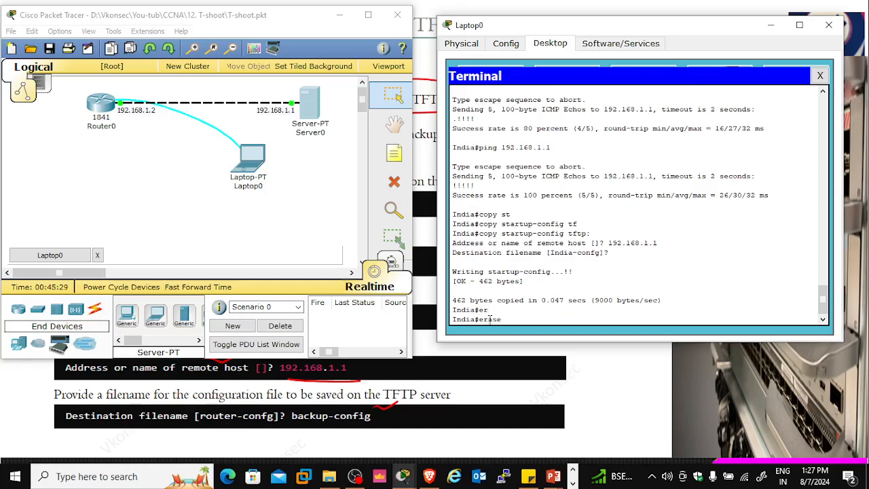
{"action": "type", "text": "start"}
{"action": "key", "text": "Tab"}
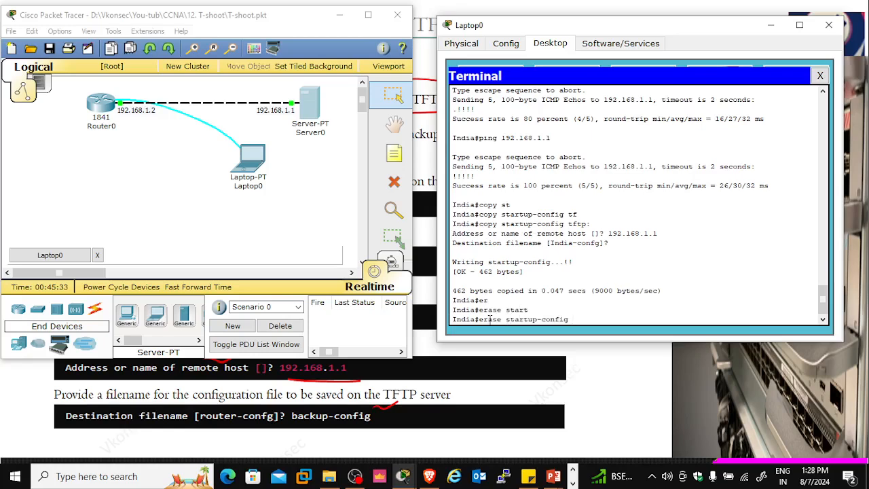
{"action": "key", "text": "Return"}
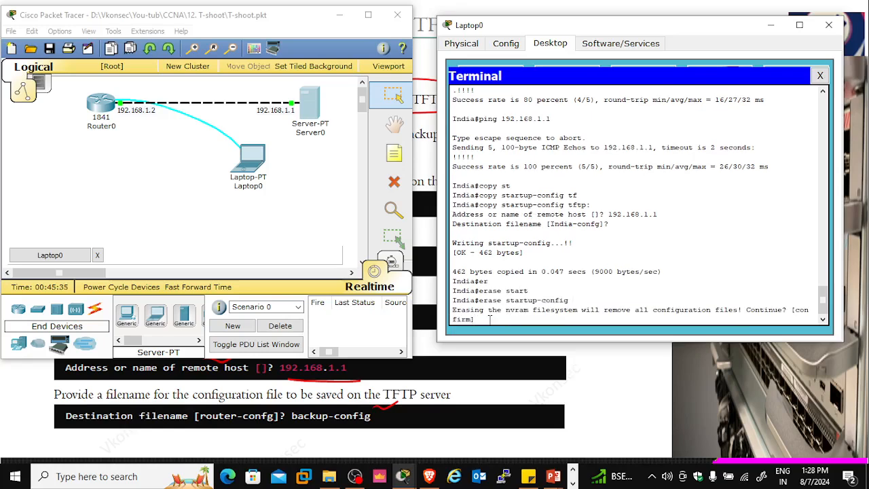
{"action": "key", "text": "Return"}
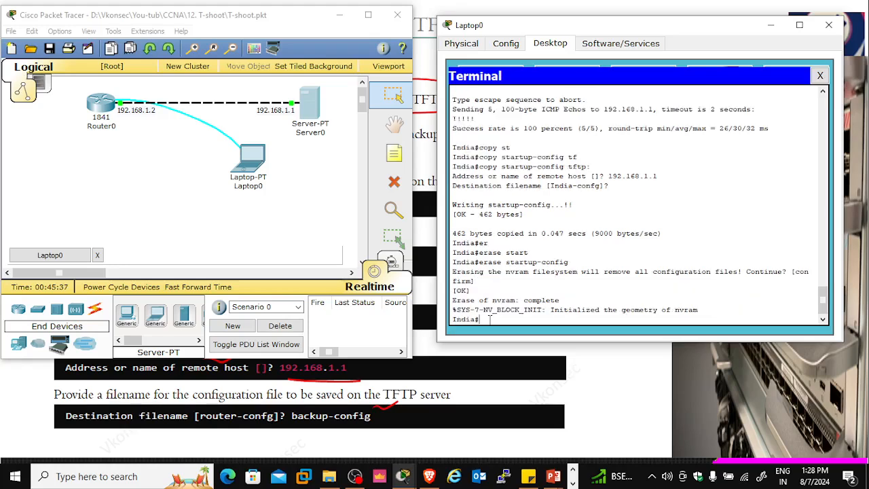
{"action": "key", "text": "Return"}
{"action": "key", "text": "Return"}
{"action": "key", "text": "Return"}
{"action": "key", "text": "Return"}
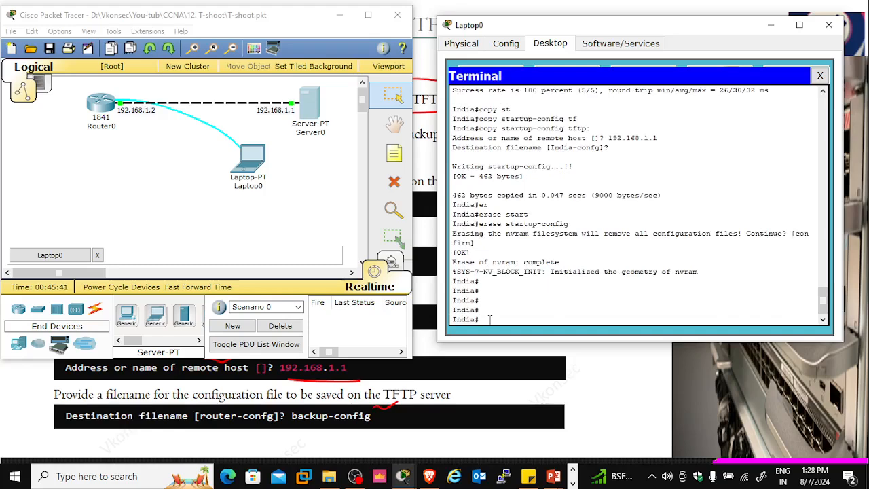
Restart the router with the reload command and confirm the reload
{"action": "type", "text": "reload"}
{"action": "key", "text": "Return"}
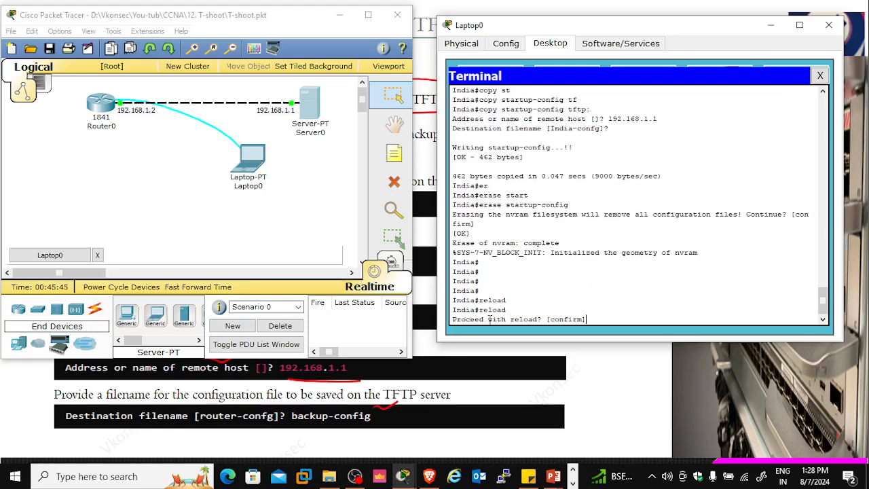
{"action": "key", "text": "Return"}
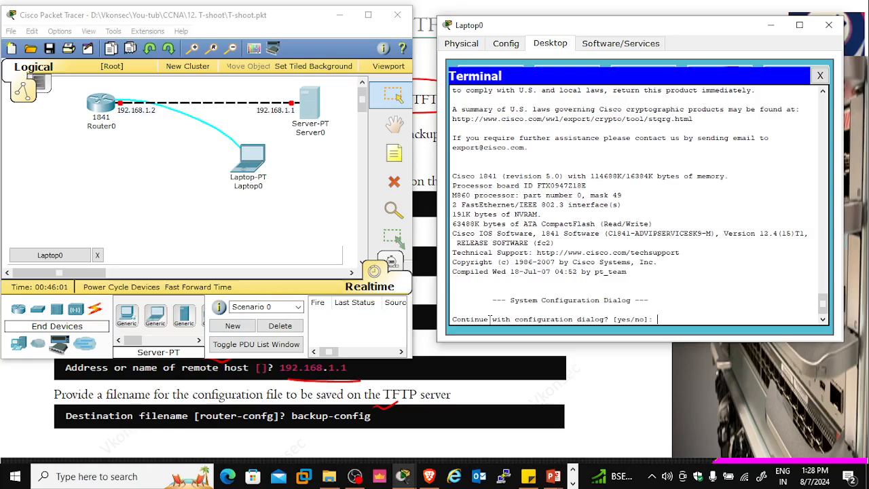
Answer no to the initial configuration dialog and bring up the router's command prompt
{"action": "type", "text": "no"}
{"action": "key", "text": "Return"}
{"action": "key", "text": "Return"}
{"action": "key", "text": "Return"}
{"action": "key", "text": "Return"}
{"action": "key", "text": "Return"}
{"action": "key", "text": "Return"}
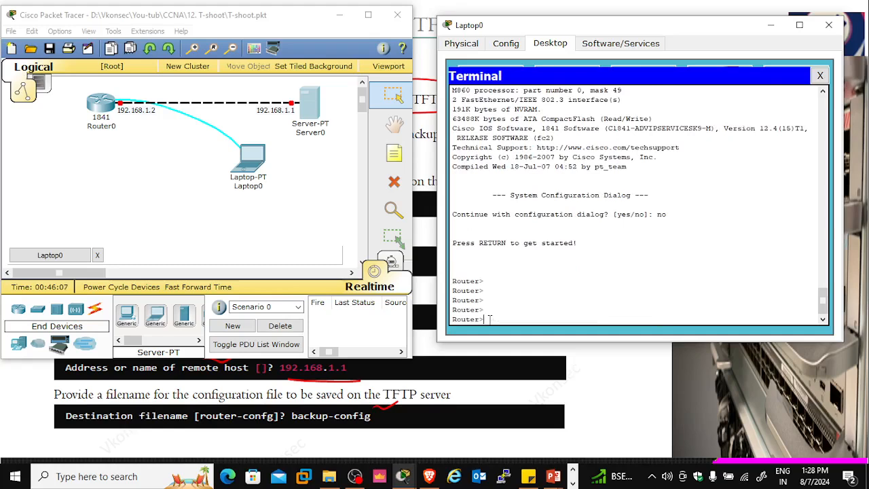
Enter privileged EXEC mode on the restarted router with the command en
{"action": "type", "text": "en"}
{"action": "key", "text": "Return"}
{"action": "key", "text": "Return"}
{"action": "key", "text": "Return"}
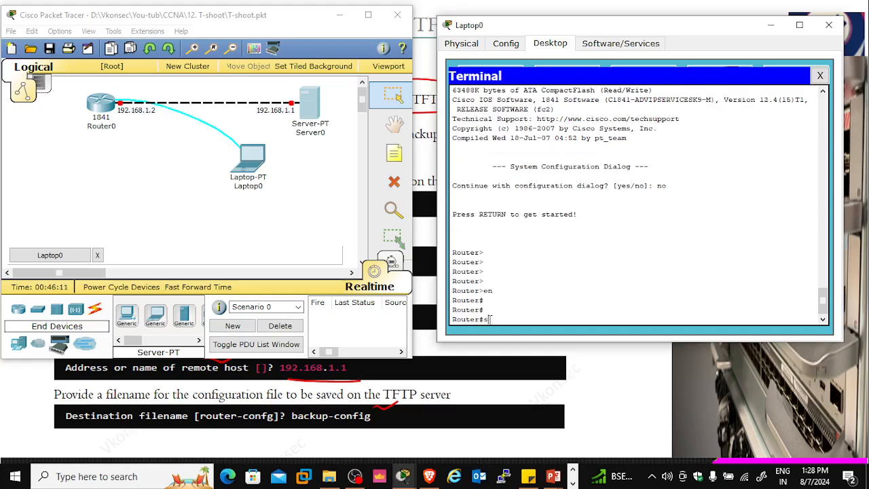
Display the restarted router's interface summary with the command sh ip int brief
{"action": "type", "text": "sh ip int"}
{"action": "type", "text": " bri"}
{"action": "type", "text": "e"}
{"action": "key", "text": "Tab"}
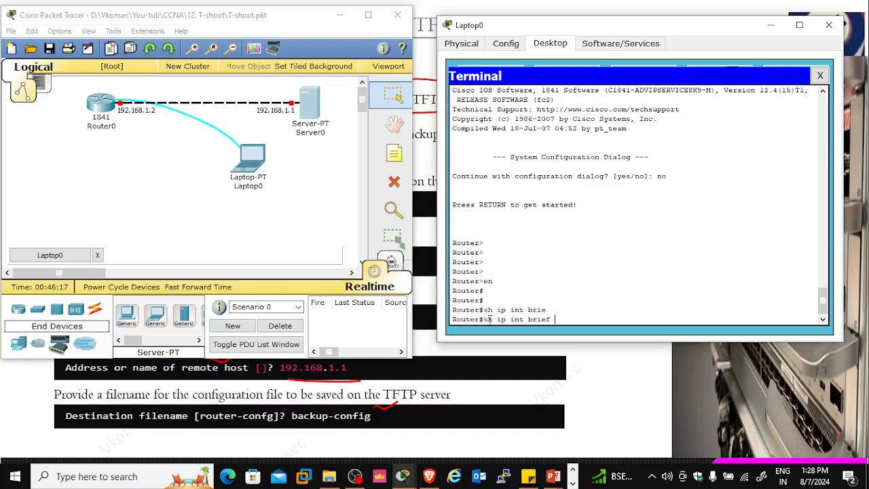
{"action": "key", "text": "Return"}
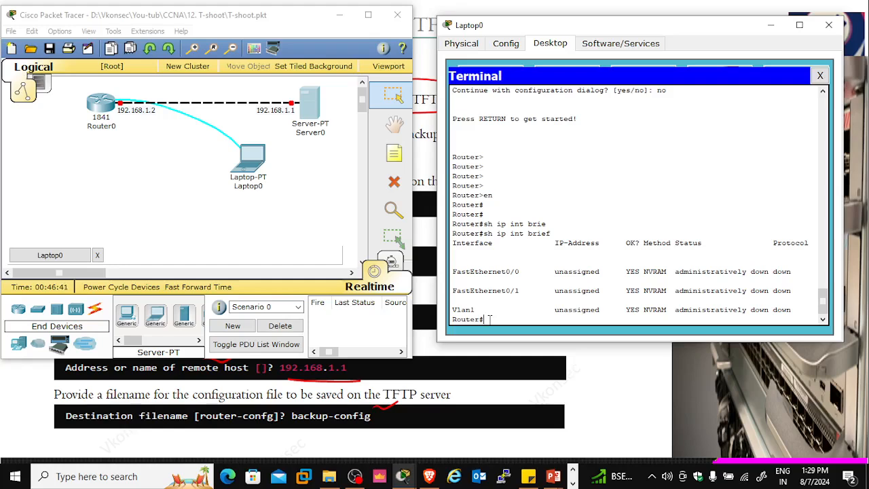
Display the router's version details with the command sh version and highlight the configuration register value
{"action": "type", "text": "h ver"}
{"action": "key", "text": "Tab"}
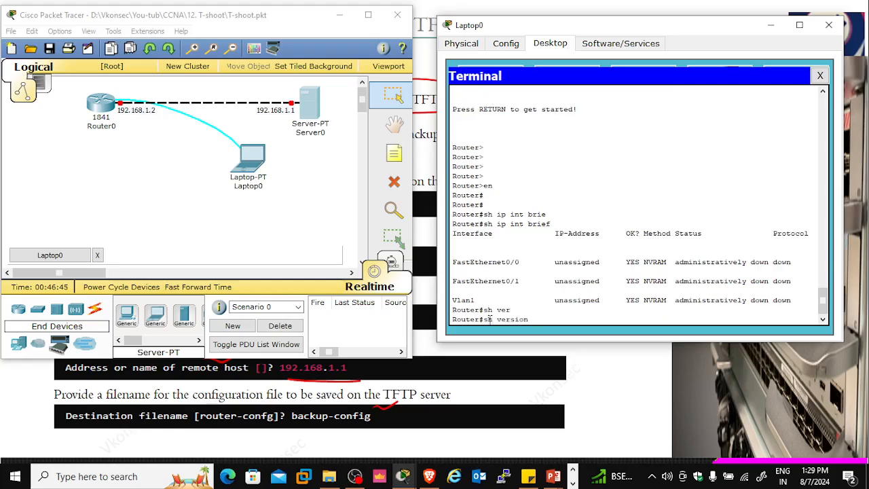
{"action": "key", "text": "Return"}
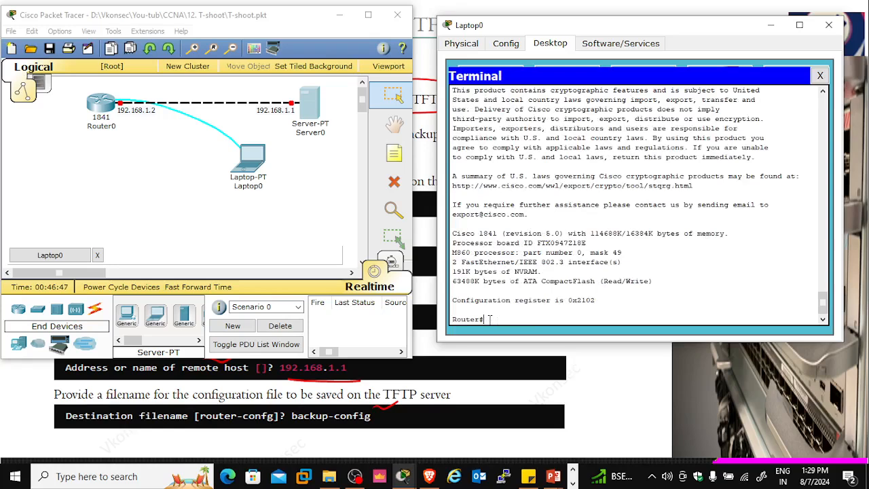
{"action": "left_click_drag", "start_coordinate": [607, 303], "coordinate": [569, 305]}
Enter global configuration mode on the router with the command conf t
{"action": "type", "text": "cob"}
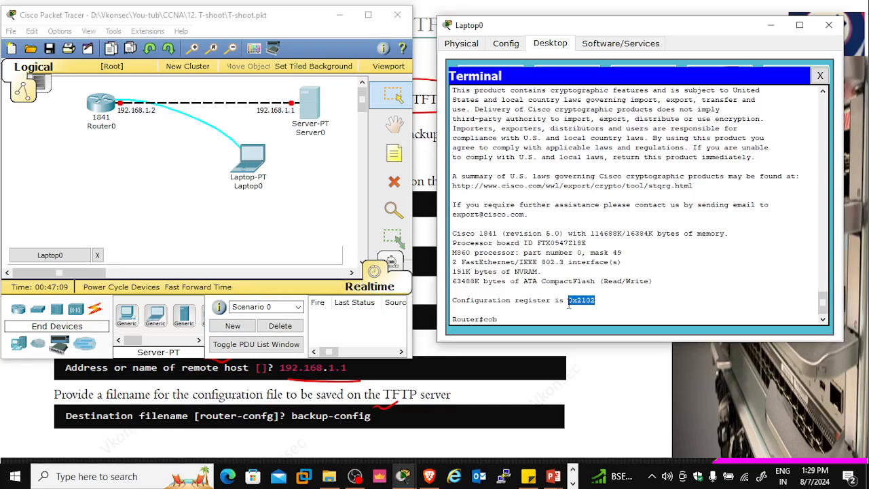
{"action": "key", "text": "BackSpace"}
{"action": "key", "text": "BackSpace"}
{"action": "type", "text": "onf t"}
{"action": "key", "text": "Return"}
{"action": "key", "text": "Return"}
{"action": "key", "text": "Return"}
Enter interface configuration mode for FastEthernet0/0 with the command int f0/0
{"action": "type", "text": "ig)#i"}
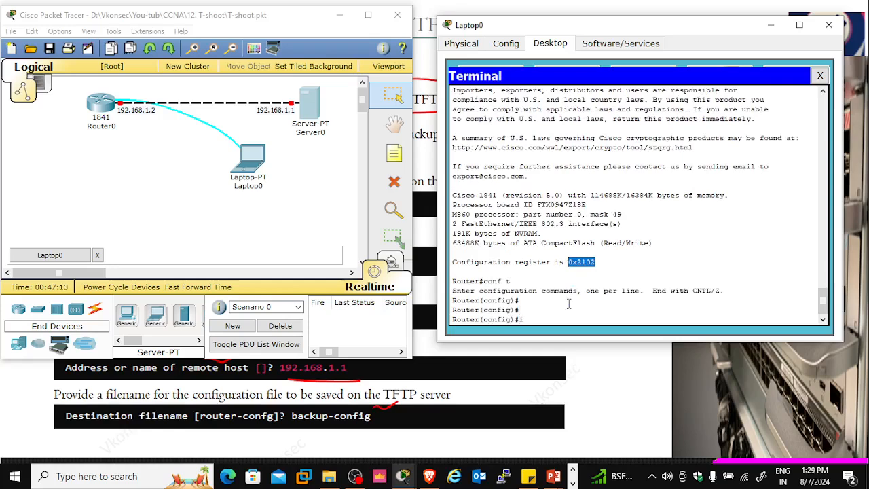
{"action": "type", "text": "nt f0/0"}
{"action": "key", "text": "Return"}
{"action": "key", "text": "Return"}
{"action": "key", "text": "Return"}
{"action": "key", "text": "Return"}
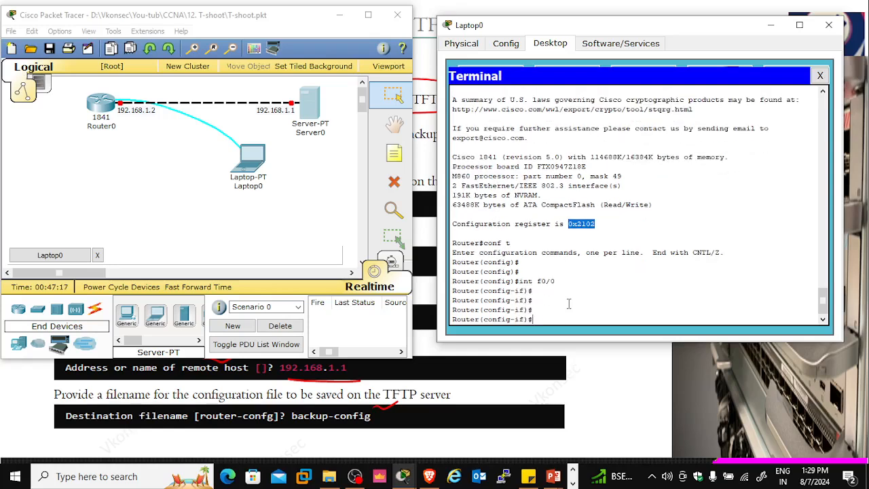
Assign the IP address 192.168.1.100 with subnet mask 255.255.255.0 to FastEthernet0/0
{"action": "type", "text": "ip add"}
{"action": "key", "text": "Tab"}
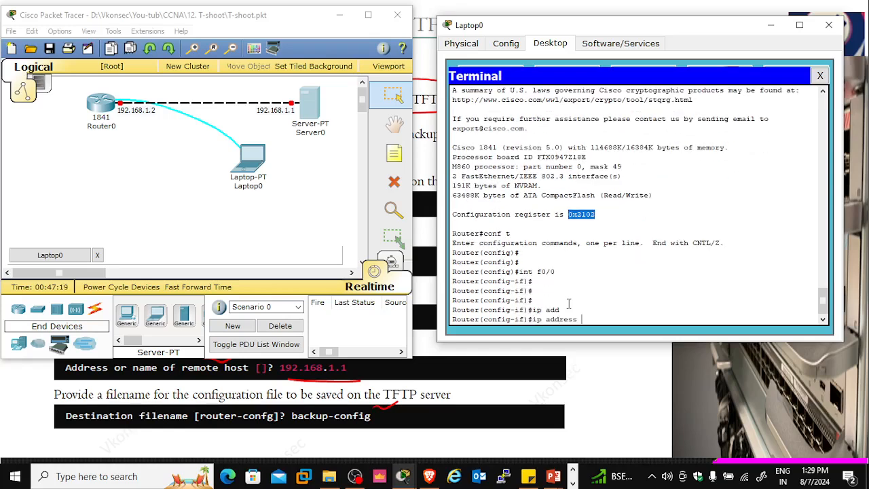
{"action": "type", "text": "192.168.1.1000"}
{"action": "key", "text": "BackSpace"}
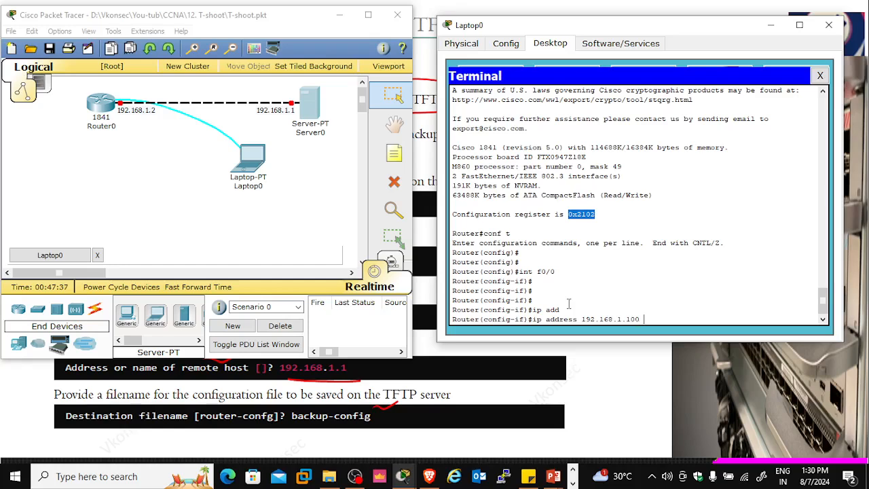
{"action": "type", "text": "255.2552."}
{"action": "key", "text": "BackSpace"}
{"action": "key", "text": "BackSpace"}
{"action": "type", "text": ".255.0"}
{"action": "key", "text": "Return"}
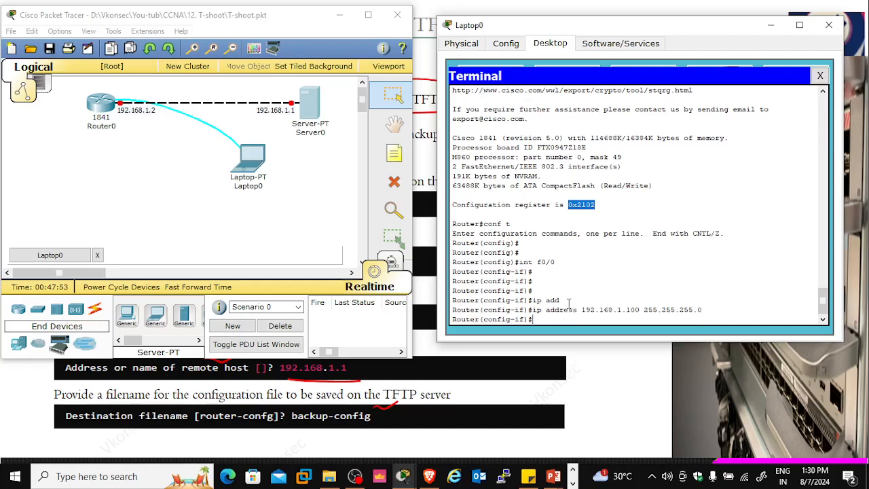
Enable FastEthernet0/0 with the command no shut and return to privileged EXEC mode
{"action": "type", "text": "no shut"}
{"action": "key", "text": "Return"}
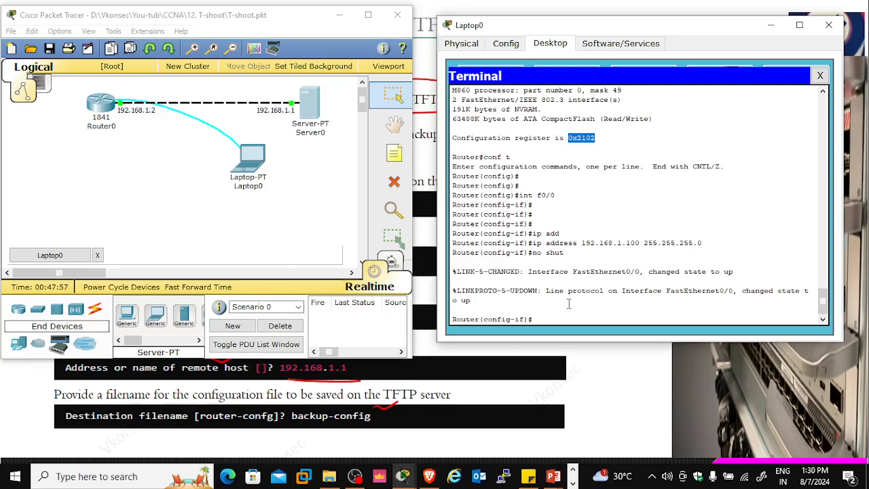
{"action": "key", "text": "Return"}
{"action": "key", "text": "Return"}
{"action": "key", "text": "Return"}
{"action": "key", "text": "Return"}
{"action": "key", "text": "ctrl+z"}
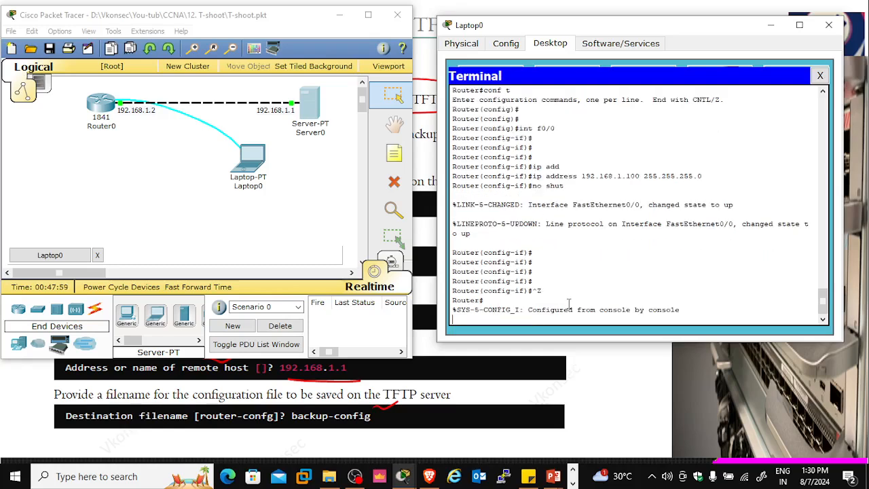
{"action": "key", "text": "Return"}
{"action": "key", "text": "Return"}
{"action": "key", "text": "Return"}
{"action": "key", "text": "Return"}
{"action": "key", "text": "Return"}
{"action": "key", "text": "Return"}
{"action": "key", "text": "Return"}
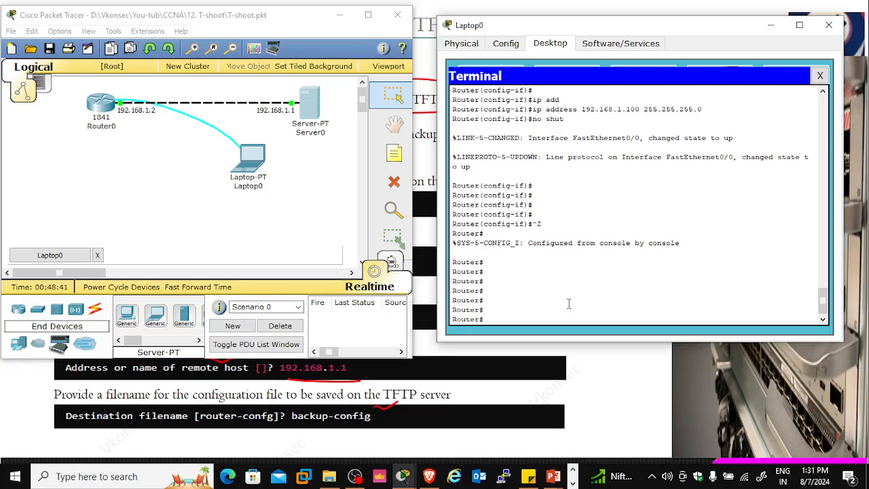
Test the connection from the reconfigured router to the TFTP server by pinging 192.168.1.1
{"action": "type", "text": "ping 192.168.1.1"}
{"action": "key", "text": "Return"}
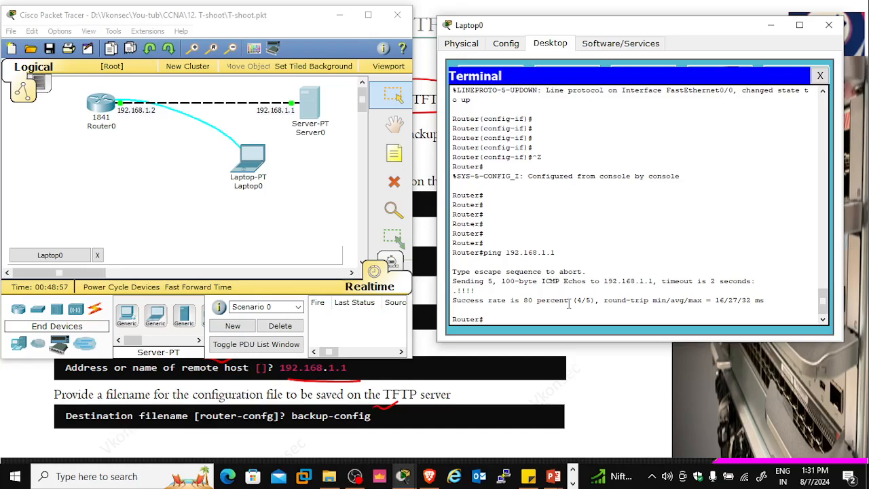
Start copying a backup from the TFTP server to the router's startup configuration with the command copy tftp: startup-config
{"action": "type", "text": "copy tft"}
{"action": "key", "text": "Tab"}
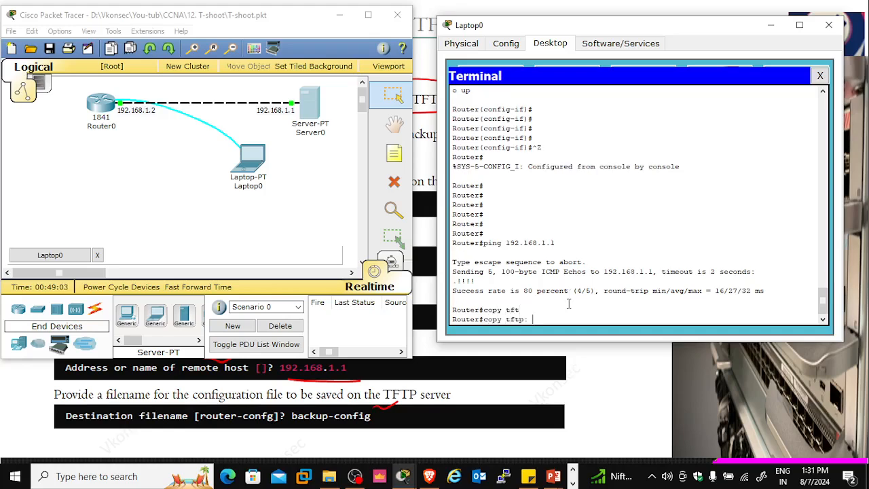
{"action": "type", "text": "star"}
{"action": "key", "text": "Tab"}
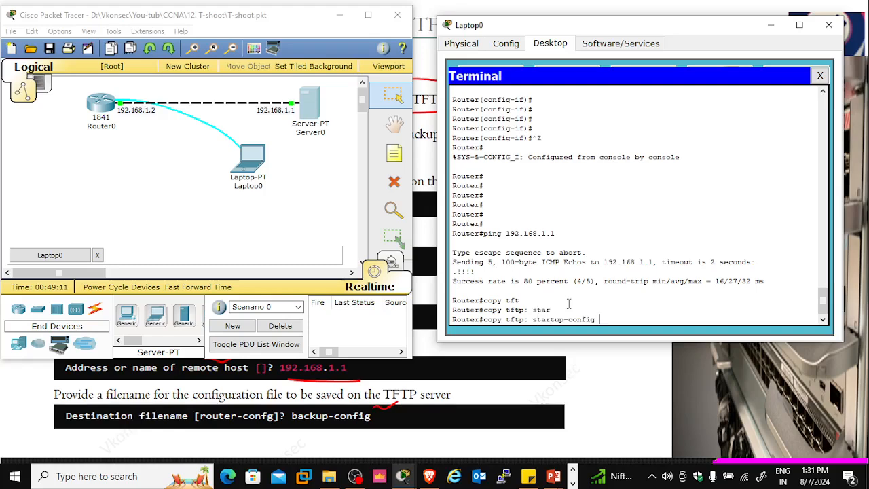
{"action": "key", "text": "Return"}
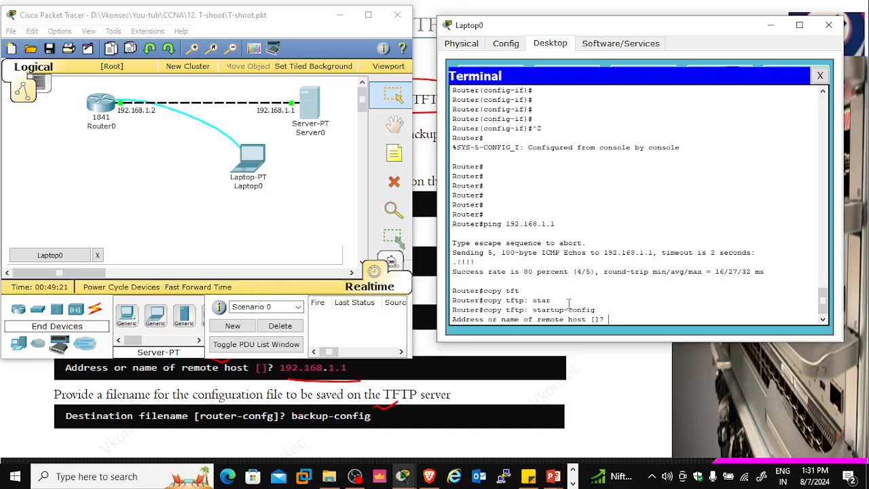
Specify remote host 192.168.1.1 and source file India-confg for the copy, accepting the default destination filename startup-config
{"action": "type", "text": "192.168.1.1"}
{"action": "key", "text": "Return"}
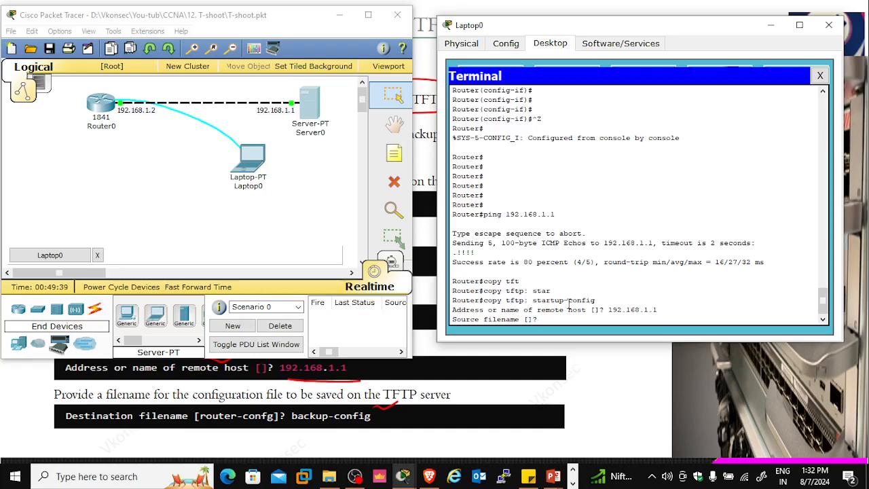
{"action": "type", "text": "India-confg"}
{"action": "key", "text": "Return"}
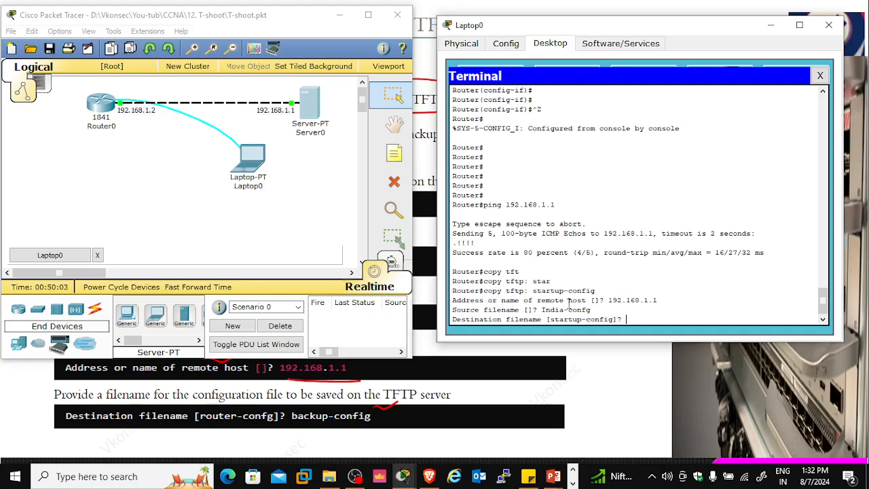
{"action": "key", "text": "Return"}
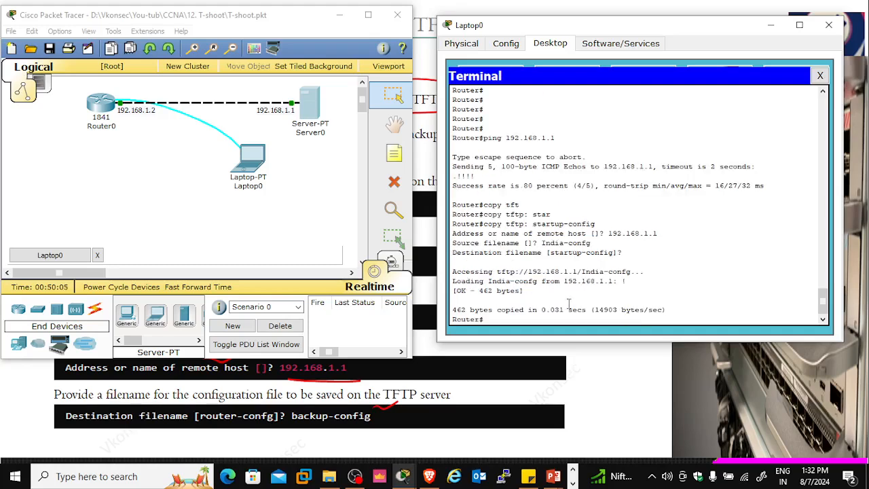
Reload the router with the reload command and confirm the restart
{"action": "key", "text": "Return"}
{"action": "key", "text": "Return"}
{"action": "key", "text": "Return"}
{"action": "key", "text": "Return"}
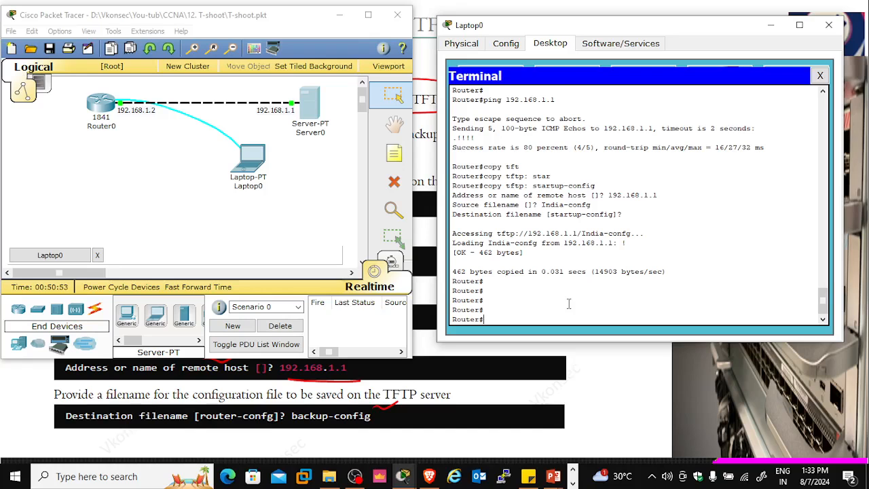
{"action": "type", "text": "reloa"}
{"action": "key", "text": "Tab"}
{"action": "key", "text": "Return"}
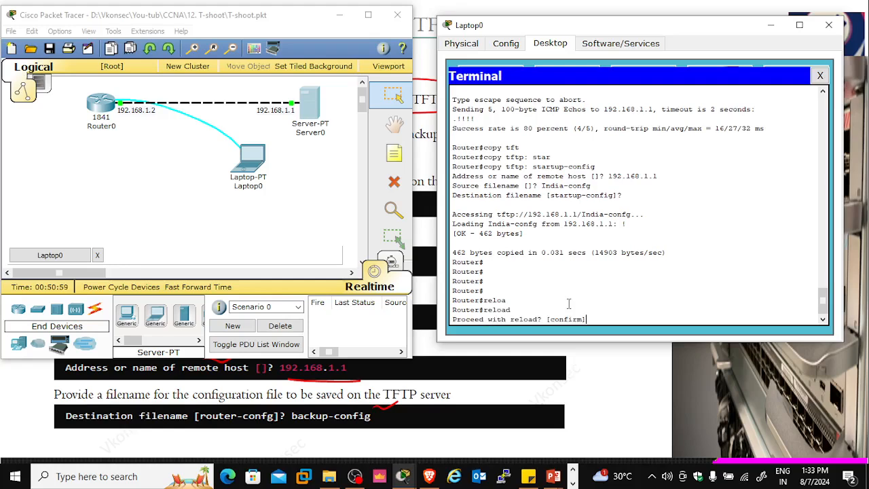
{"action": "key", "text": "Return"}
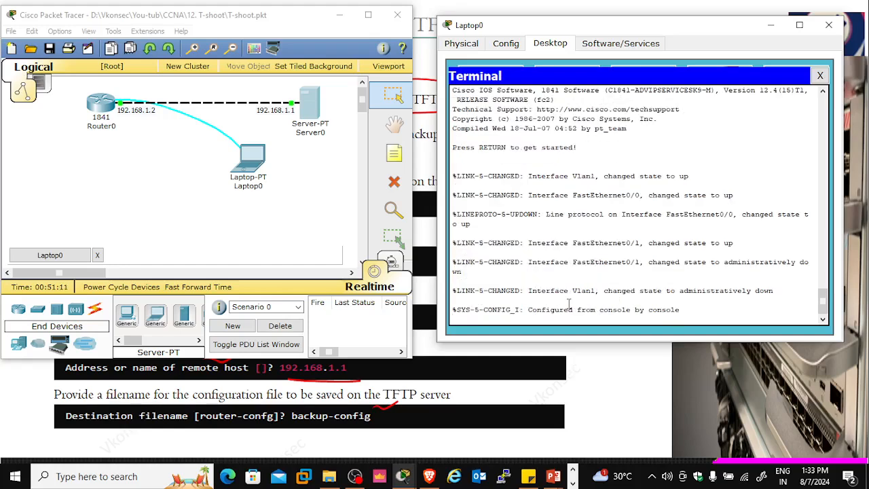
Start the console session on the restarted router and enter privileged EXEC mode with the command en
{"action": "key", "text": "Return"}
{"action": "key", "text": "Return"}
{"action": "key", "text": "Return"}
{"action": "key", "text": "Return"}
{"action": "key", "text": "Return"}
{"action": "key", "text": "Return"}
{"action": "key", "text": "Return"}
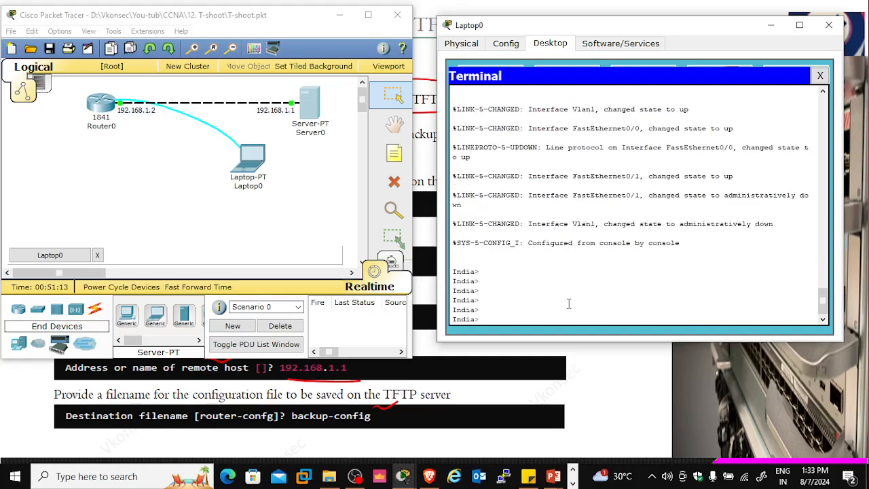
{"action": "type", "text": "en"}
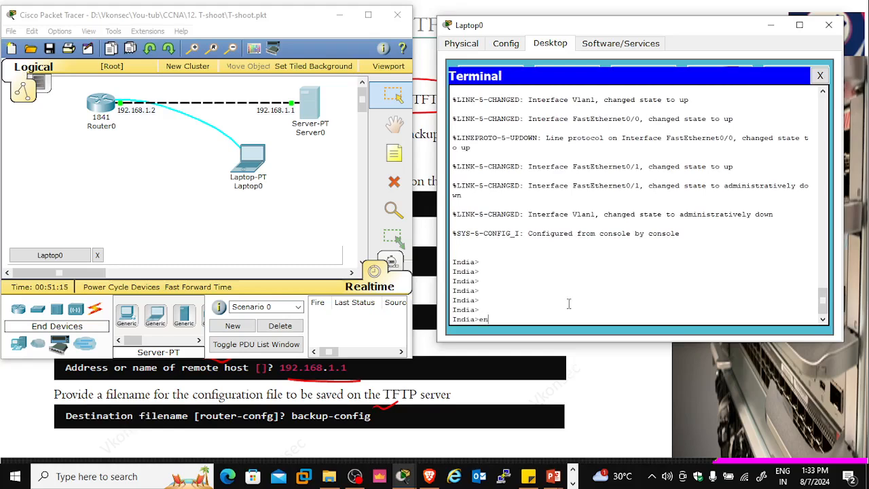
{"action": "key", "text": "Return"}
{"action": "key", "text": "Return"}
{"action": "key", "text": "Return"}
{"action": "key", "text": "Return"}
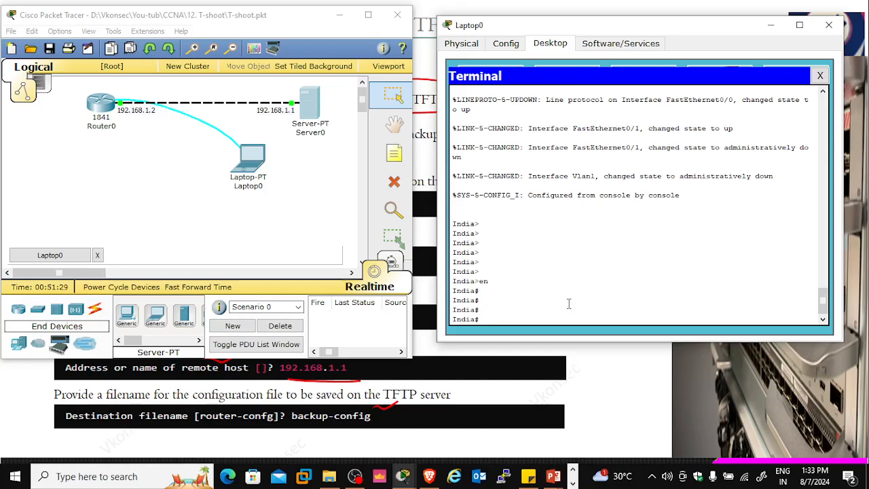
Check the router's interface addresses and status with the command sh ip int brief
{"action": "type", "text": "sh ip int br"}
{"action": "key", "text": "Tab"}
{"action": "key", "text": "Return"}
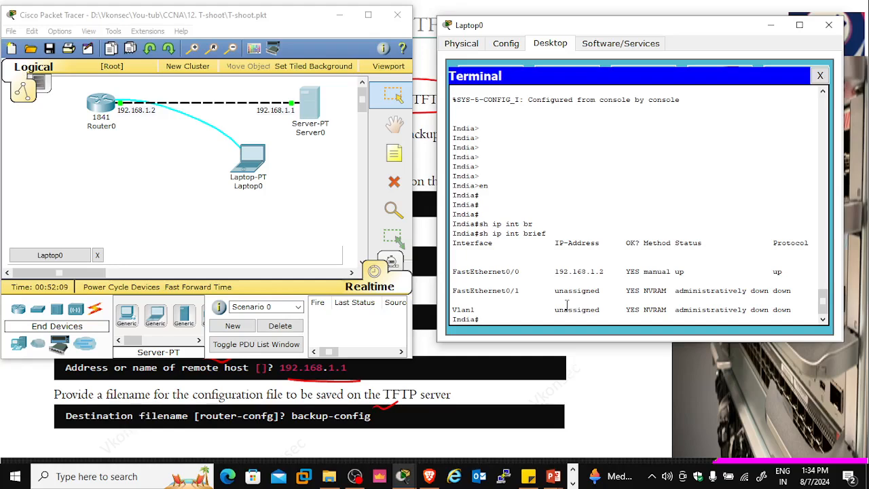
Switch to the T-Shoot-V2 presentation in the PowerPoint editing window
{"action": "key", "text": "alt+Tab"}
{"action": "key", "text": "alt+Tab"}
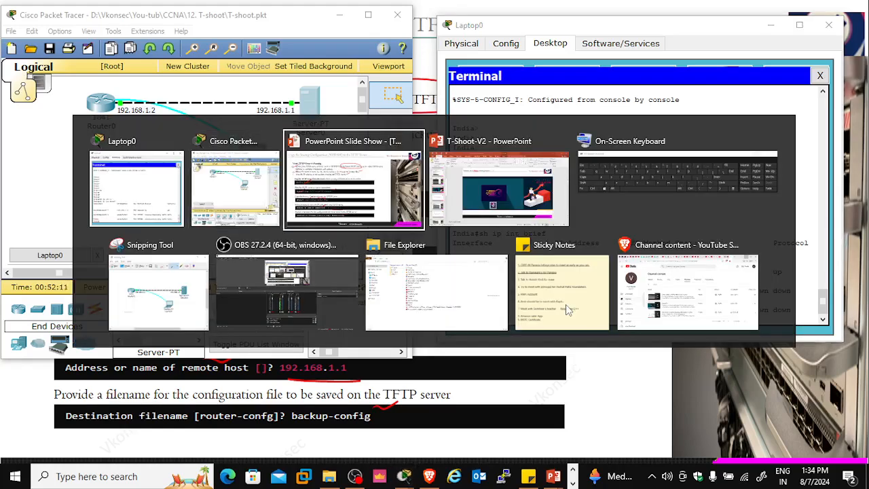
{"action": "key", "text": "alt+Tab"}
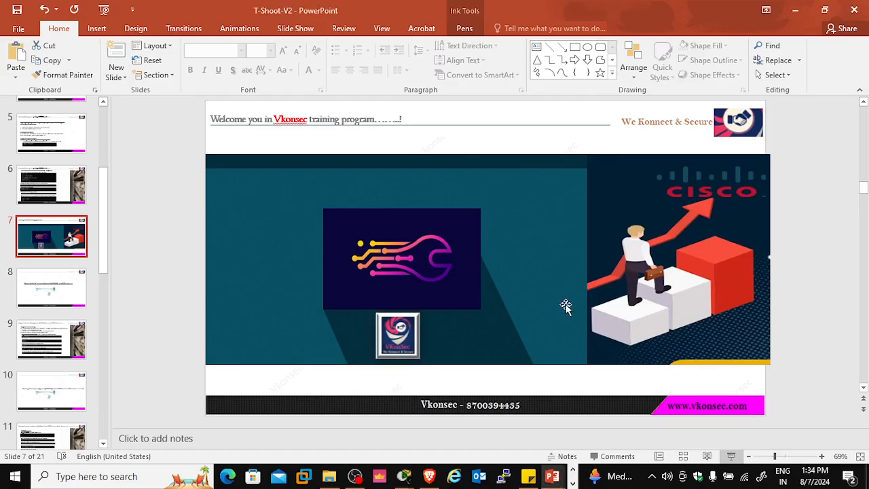